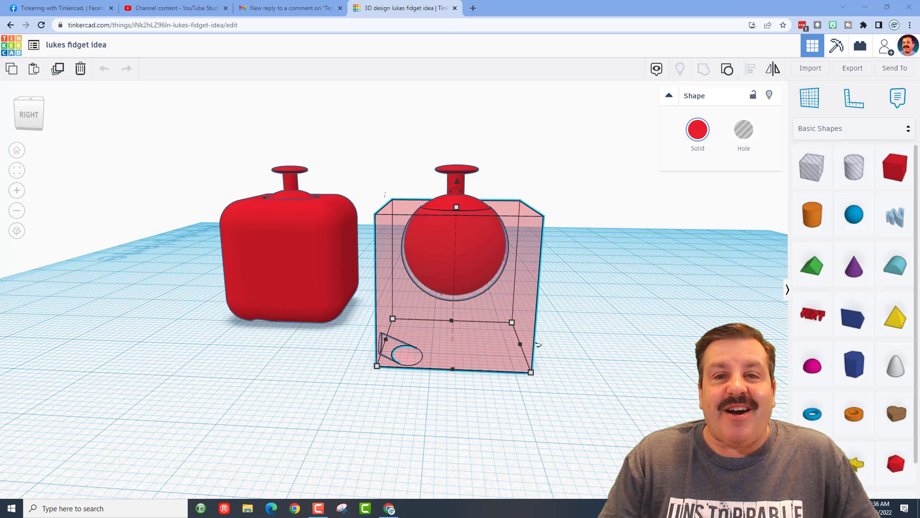
# Examine the two fidget models from several angles and distances, focusing on the ball inside the transparent cube.
pyautogui.moveTo(368, 406)
pyautogui.mouseDown(button='right')
pyautogui.moveTo(352, 399)
pyautogui.moveTo(371, 402)
pyautogui.mouseUp(button='right')
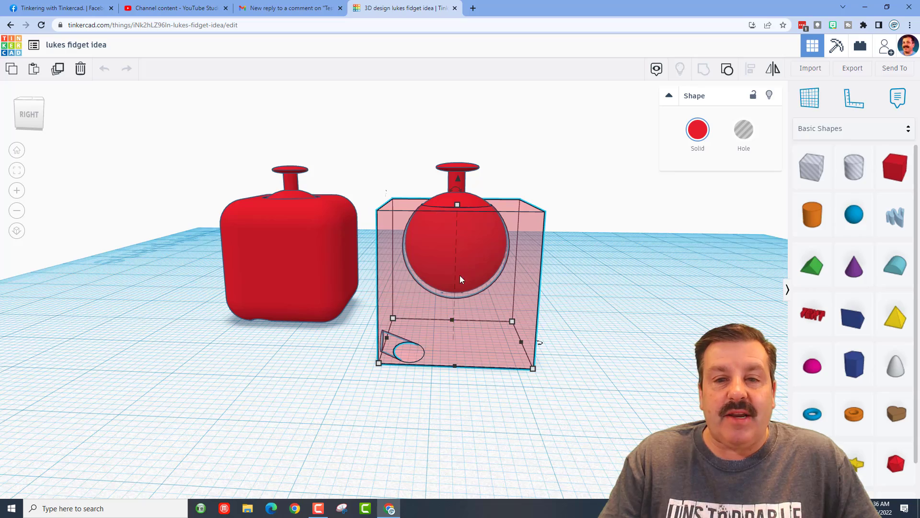
pyautogui.scroll(2, 460, 279)
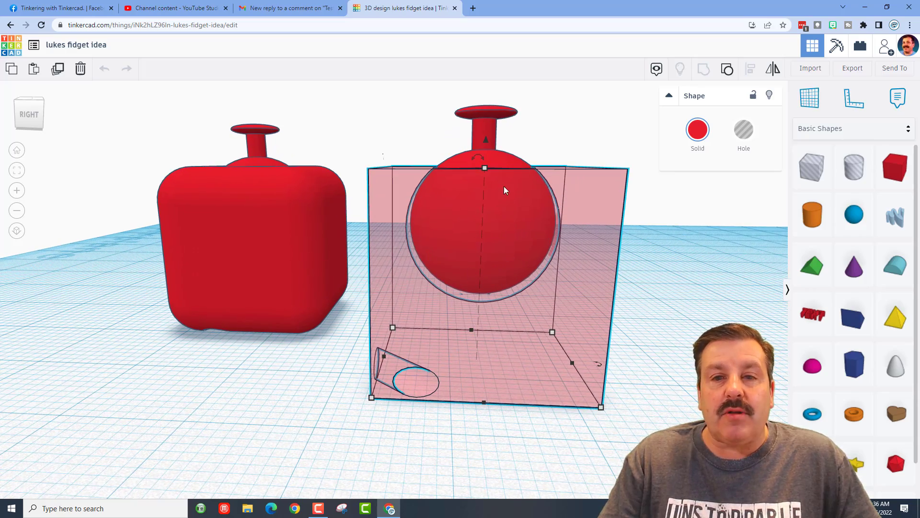
pyautogui.moveTo(542, 171); pyautogui.dragTo(421, 246, button='right')
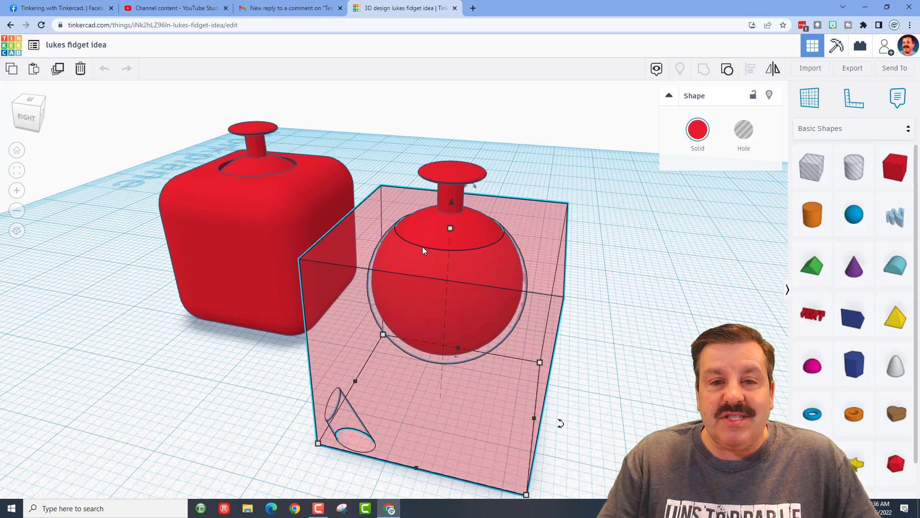
pyautogui.scroll(2, 422, 246)
pyautogui.moveTo(431, 160); pyautogui.dragTo(465, 160, button='right')
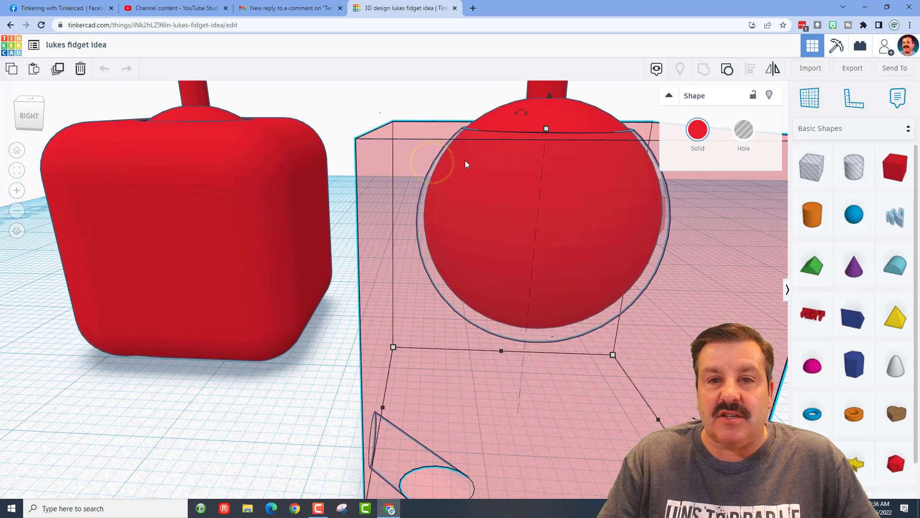
pyautogui.scroll(-2, 455, 177)
pyautogui.scroll(-2, 455, 176)
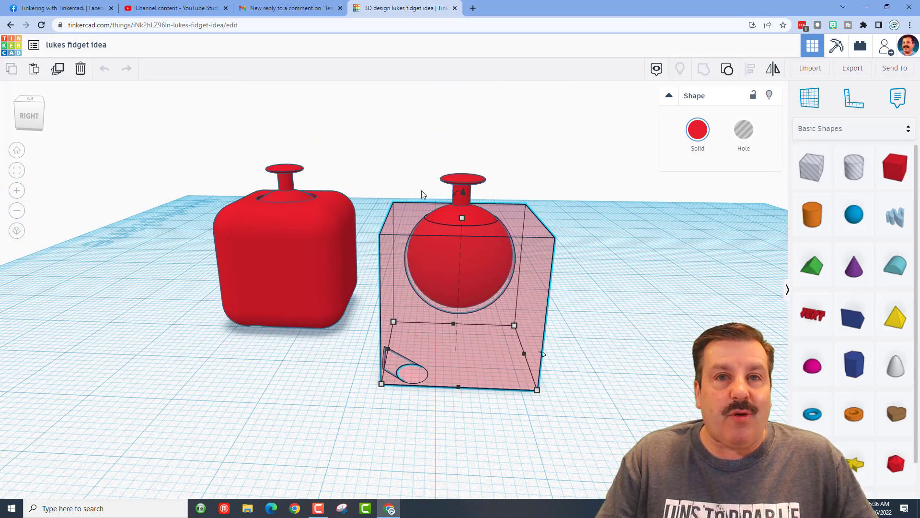
# Make the rounded cube of the finished fidget transparent and examine the ball and cone inside it.
pyautogui.click(300, 285)
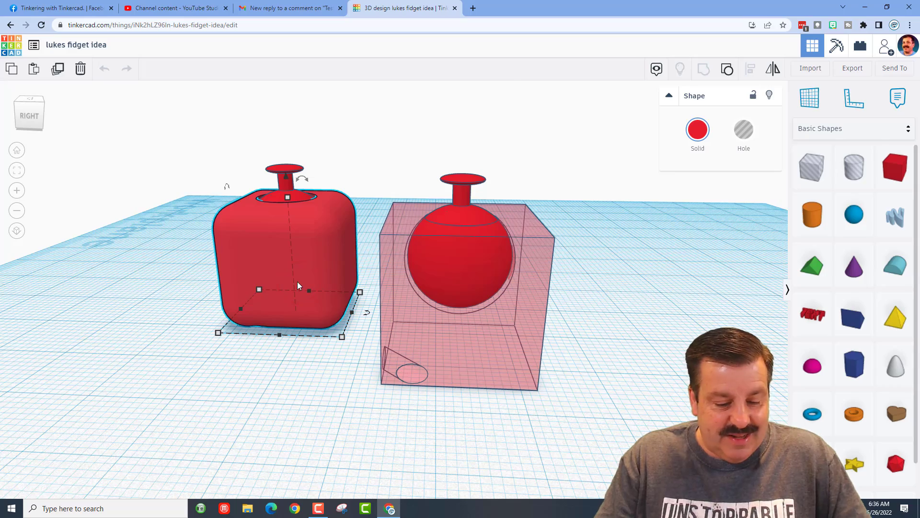
pyautogui.press('t')
pyautogui.moveTo(198, 334); pyautogui.dragTo(269, 283, button='right')
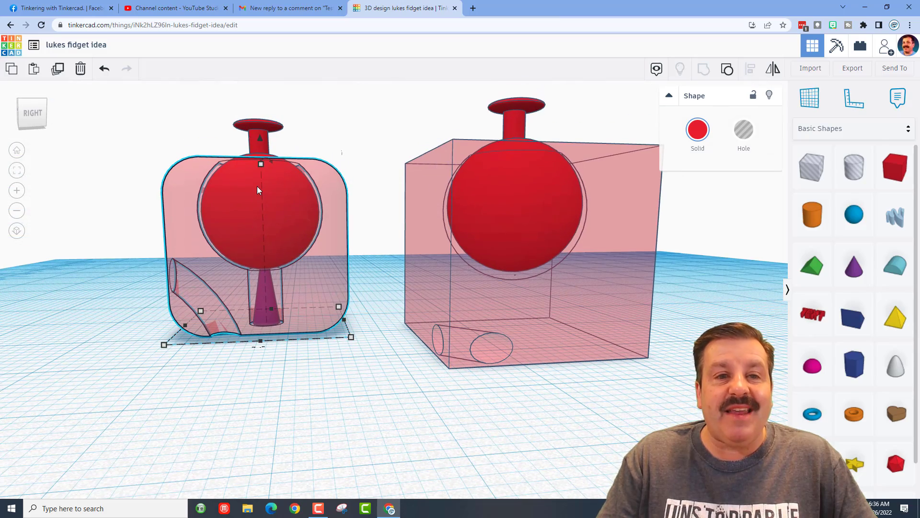
pyautogui.moveTo(161, 302); pyautogui.dragTo(402, 418, button='right')
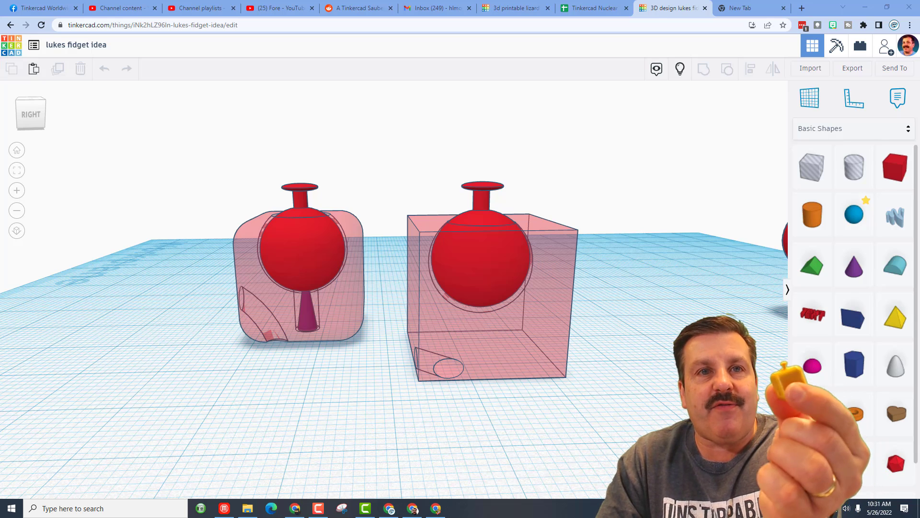
# Add a solid box in front of the two transparent cubes and set its radius to 4.
pyautogui.moveTo(560, 403); pyautogui.dragTo(589, 415, button='right')
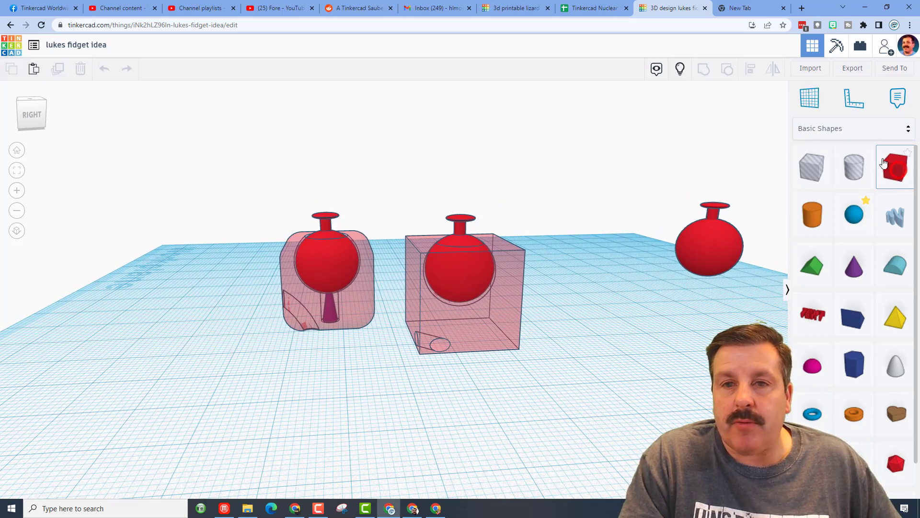
pyautogui.moveTo(900, 175); pyautogui.dragTo(551, 410)
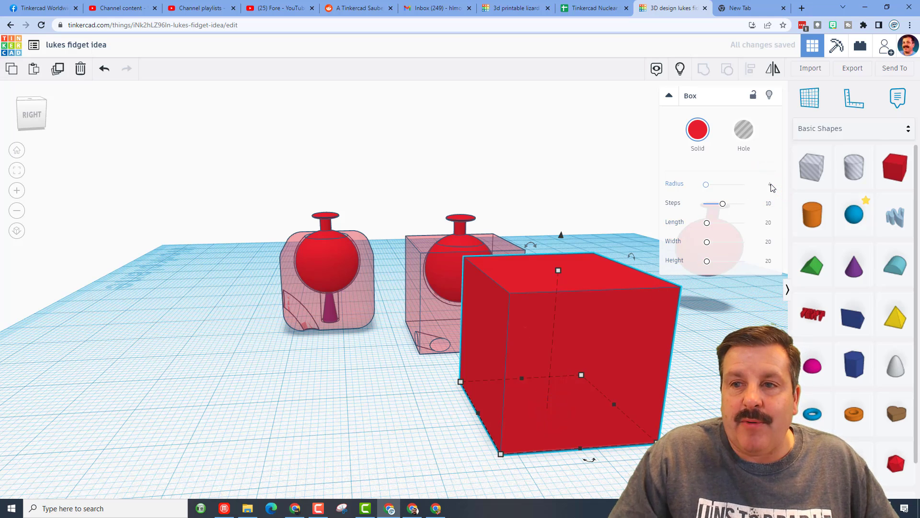
pyautogui.press('Return')
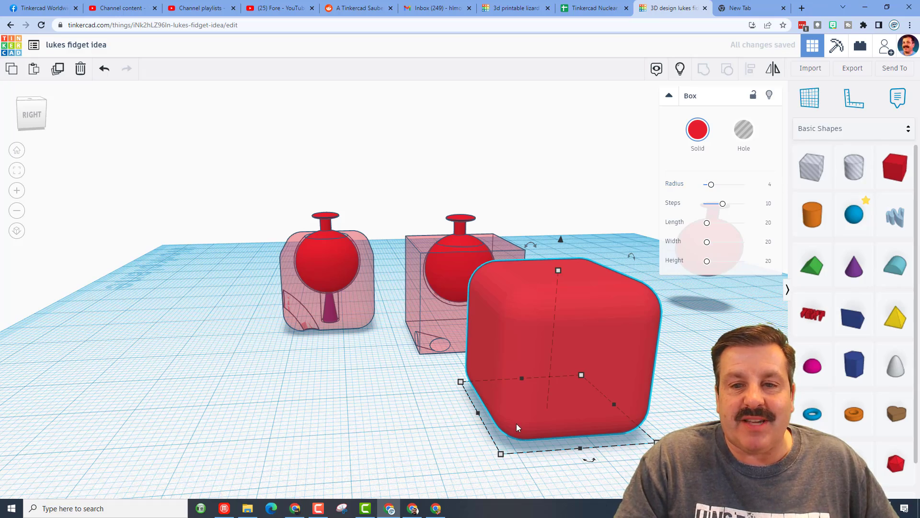
pyautogui.moveTo(517, 424); pyautogui.dragTo(446, 417)
pyautogui.moveTo(365, 417)
pyautogui.mouseDown(button='right')
pyautogui.moveTo(400, 421)
pyautogui.moveTo(374, 411)
pyautogui.mouseUp(button='right')
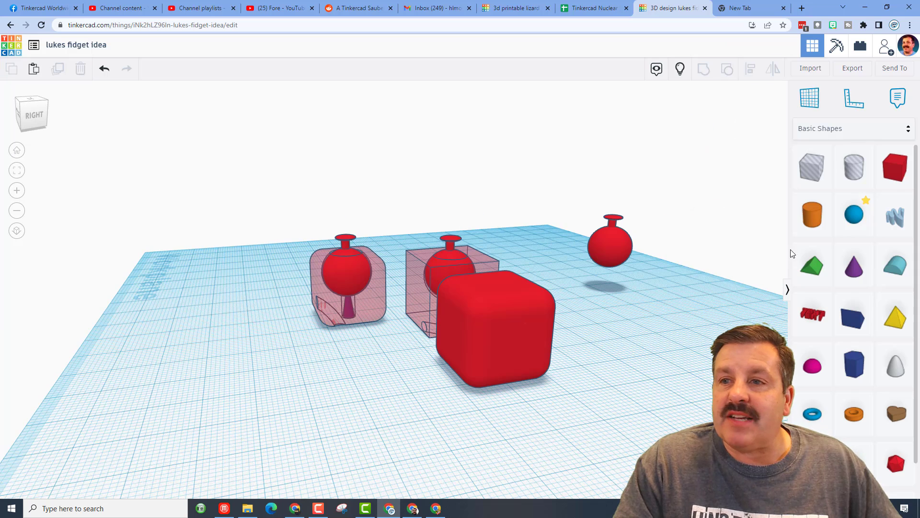
# Add a sphere beside the rounded box, scale it uniformly to 14 mm, and turn it into a hole.
pyautogui.moveTo(868, 220); pyautogui.dragTo(605, 378)
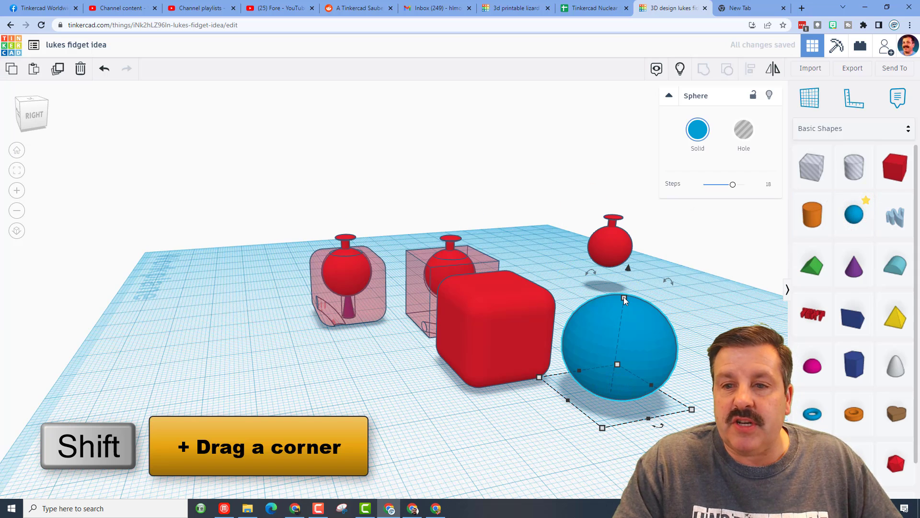
pyautogui.keyDown('shift'); pyautogui.moveTo(624, 299); pyautogui.dragTo(657, 268); pyautogui.keyUp('shift')
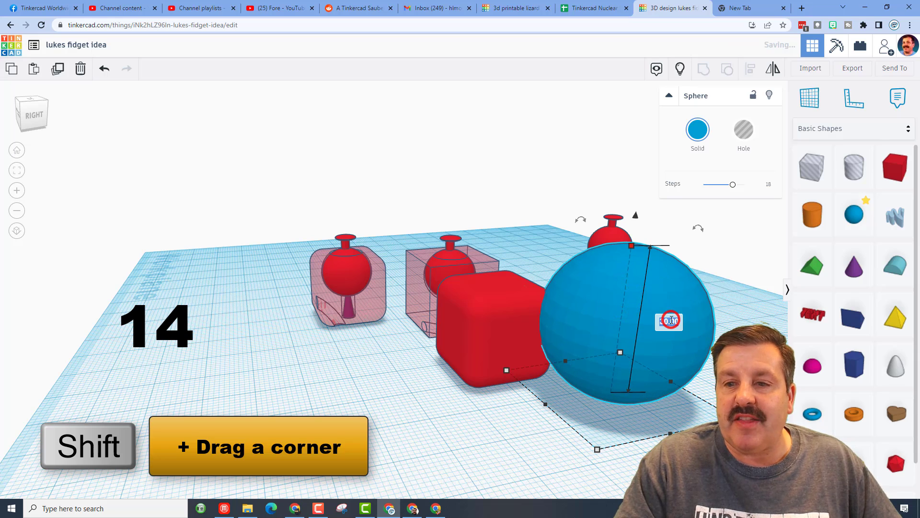
pyautogui.write('14')
pyautogui.press('Return')
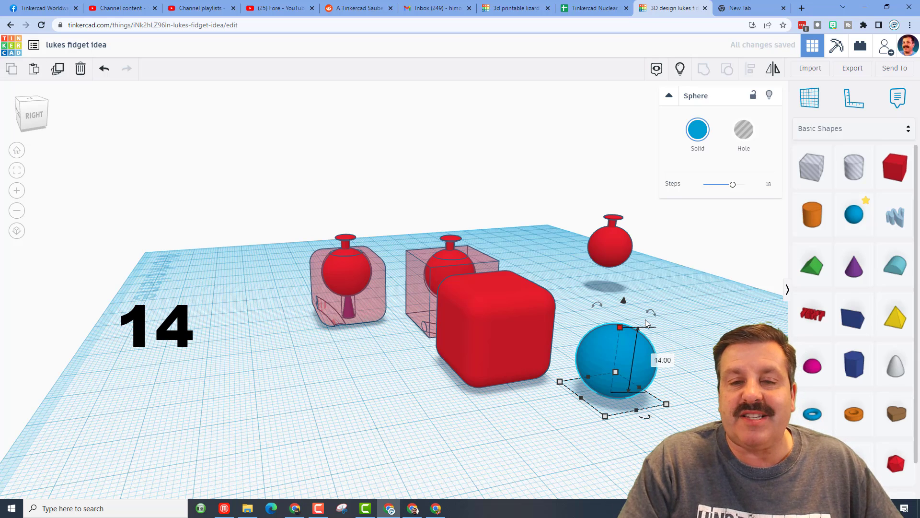
pyautogui.click(743, 129)
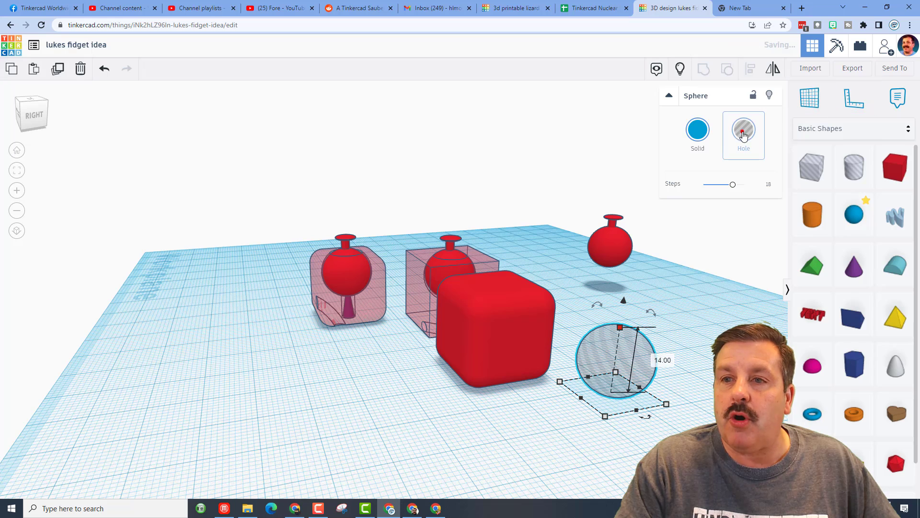
# Align the sphere hole with the rounded box, centred in both horizontal directions and flush with the top.
pyautogui.moveTo(694, 314); pyautogui.dragTo(536, 380)
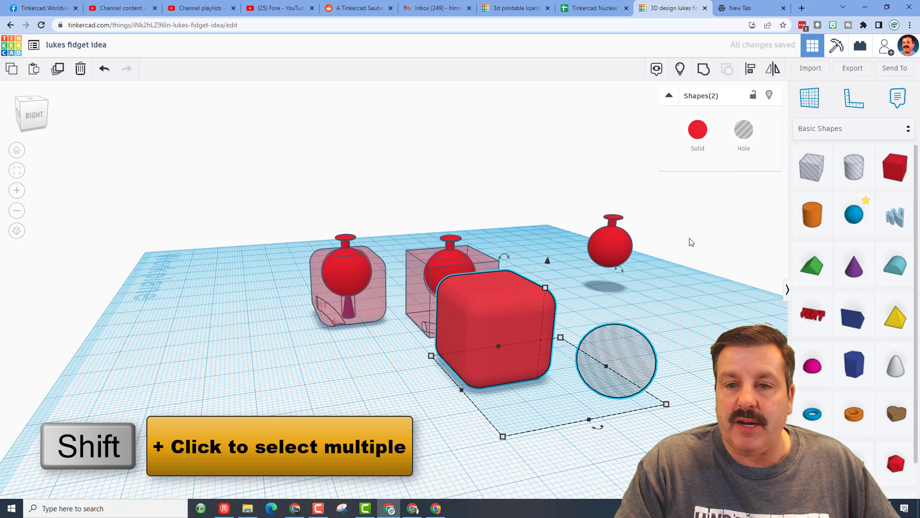
pyautogui.click(752, 70)
pyautogui.click(521, 395)
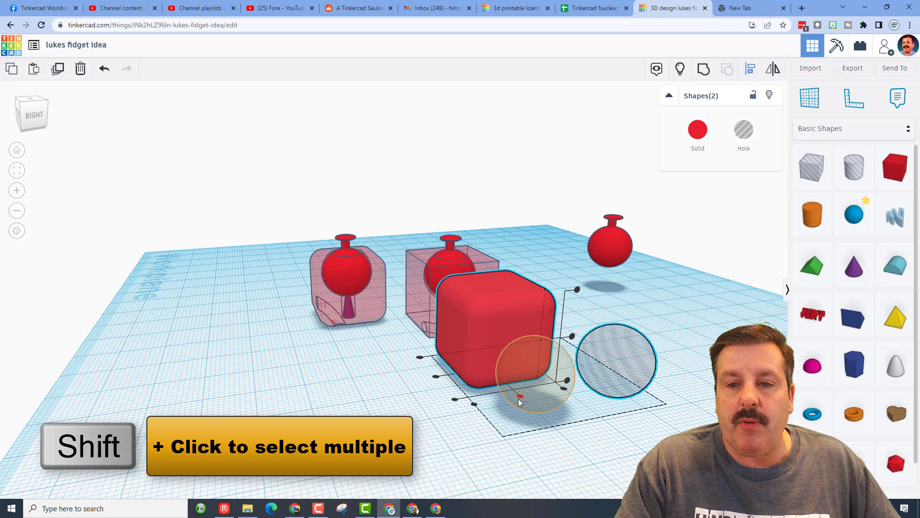
pyautogui.click(436, 377)
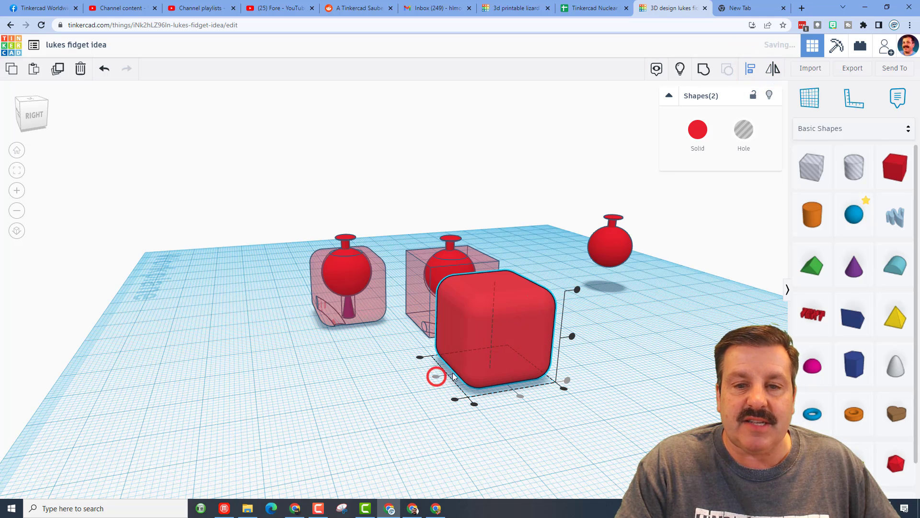
pyautogui.click(577, 290)
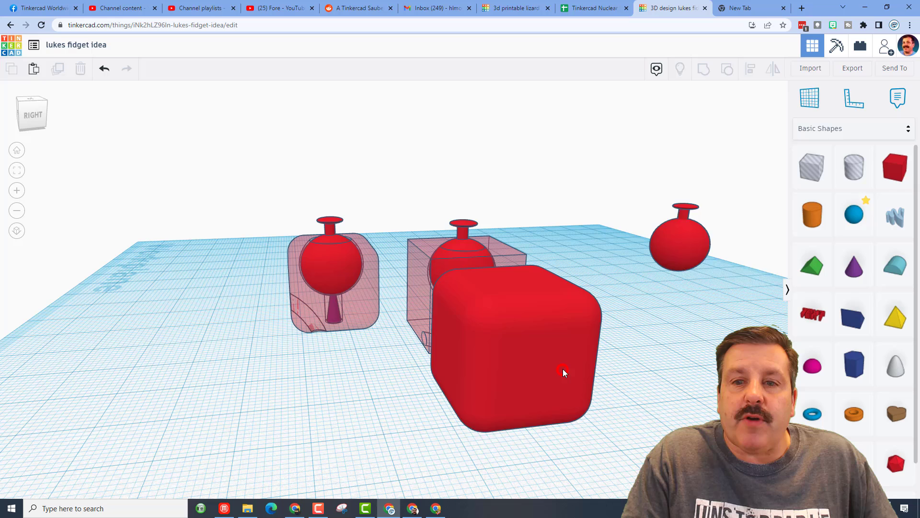
# Hide the rounded box and raise the sphere hole by two nudge steps.
pyautogui.click(561, 369)
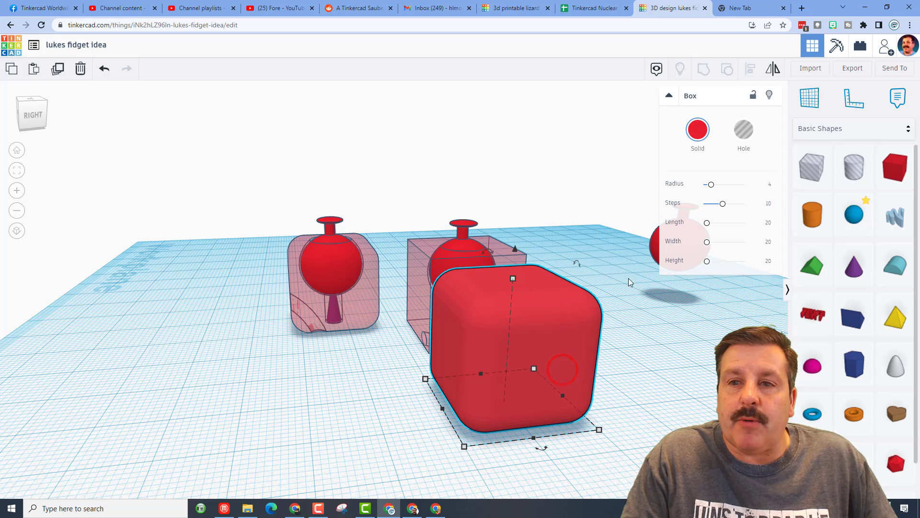
pyautogui.click(769, 94)
pyautogui.click(514, 335)
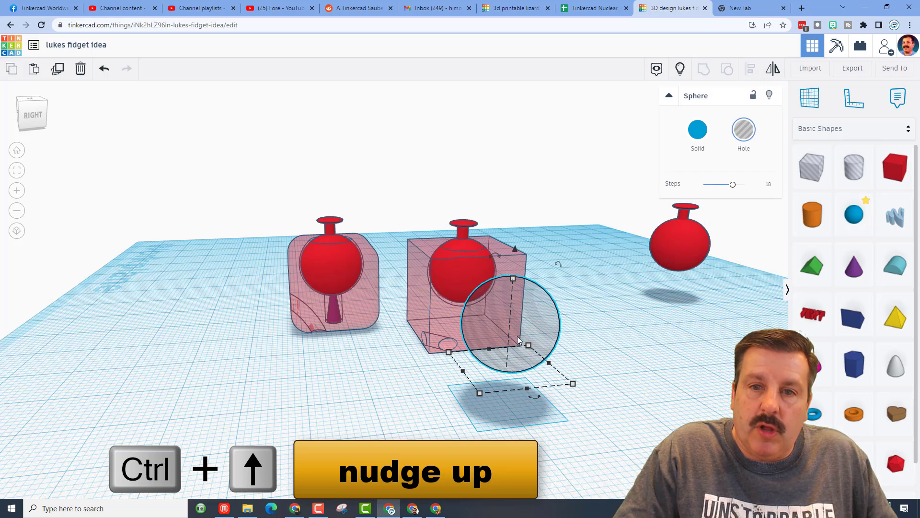
pyautogui.hotkey('ctrl', 'Up')
pyautogui.hotkey('ctrl', 'Up')
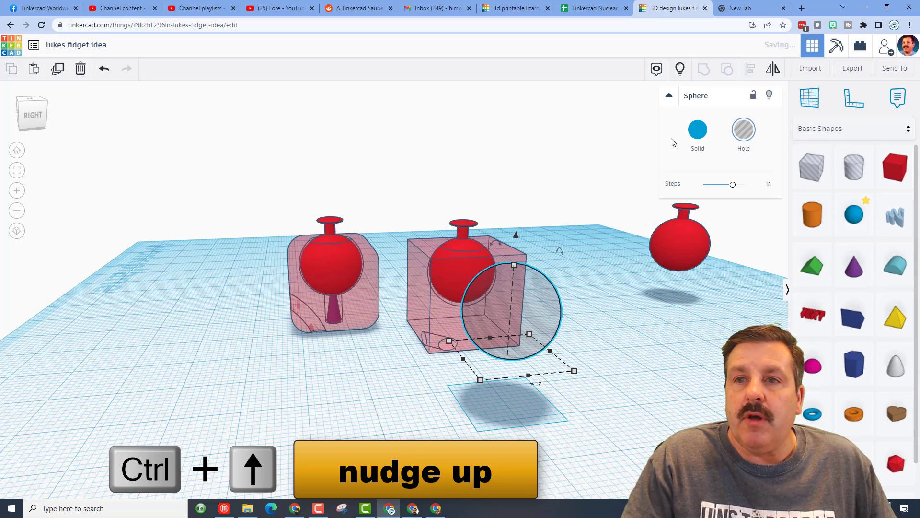
# Show the hidden box again and group it with the sphere hole to cut the ball socket.
pyautogui.click(680, 68)
pyautogui.moveTo(632, 280); pyautogui.dragTo(464, 284, button='right')
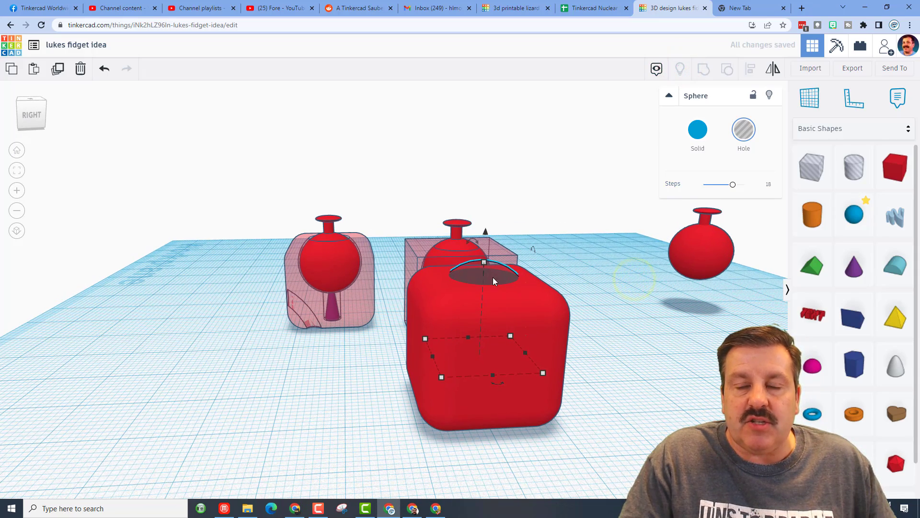
pyautogui.moveTo(569, 285); pyautogui.dragTo(605, 283, button='right')
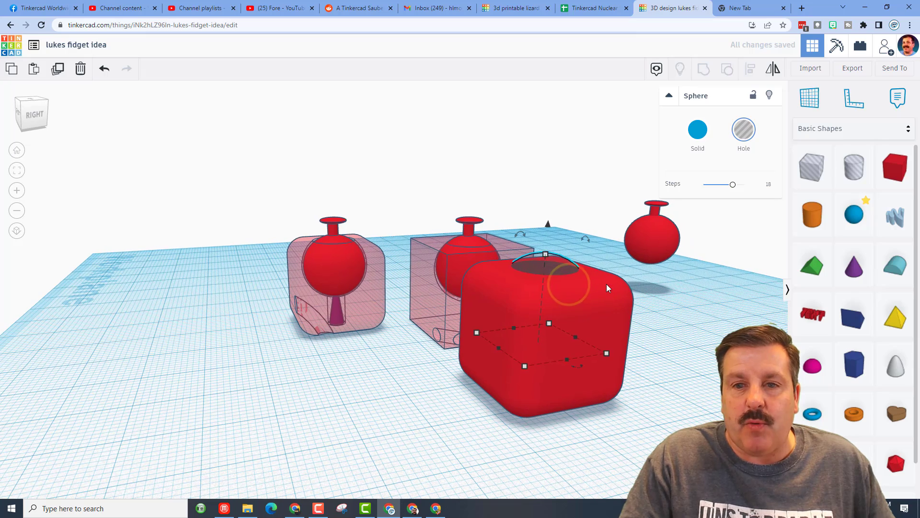
pyautogui.moveTo(636, 283); pyautogui.dragTo(570, 317)
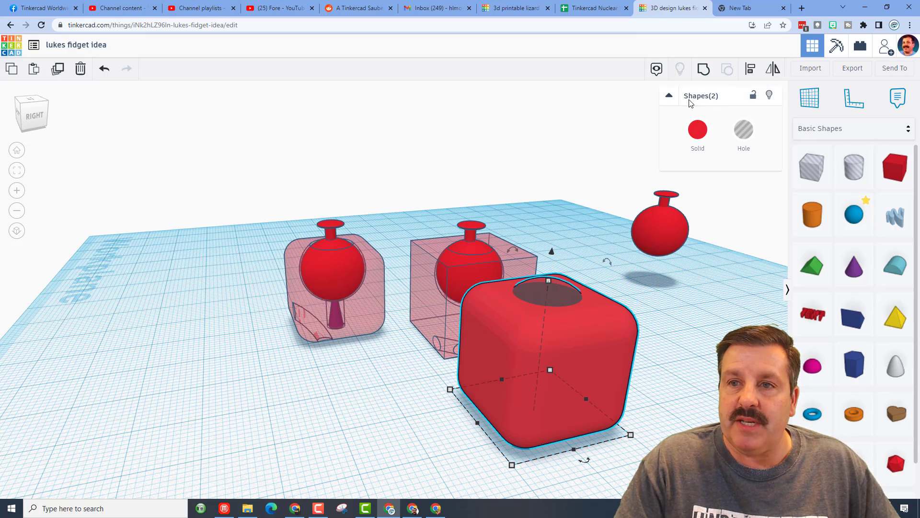
pyautogui.click(702, 71)
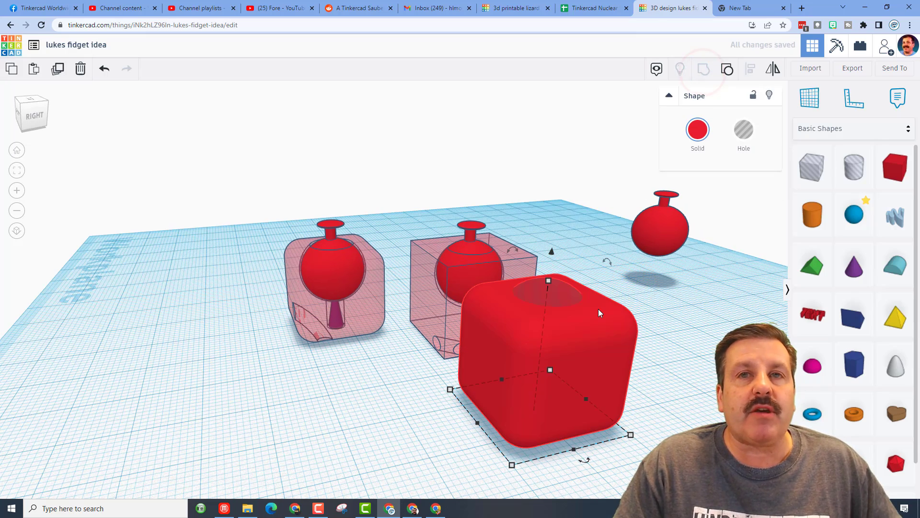
# Add a cone in front of the hollowed cube and set its top radius to 0.5.
pyautogui.moveTo(570, 322); pyautogui.dragTo(525, 381, button='right')
pyautogui.moveTo(630, 338); pyautogui.dragTo(639, 300, button='right')
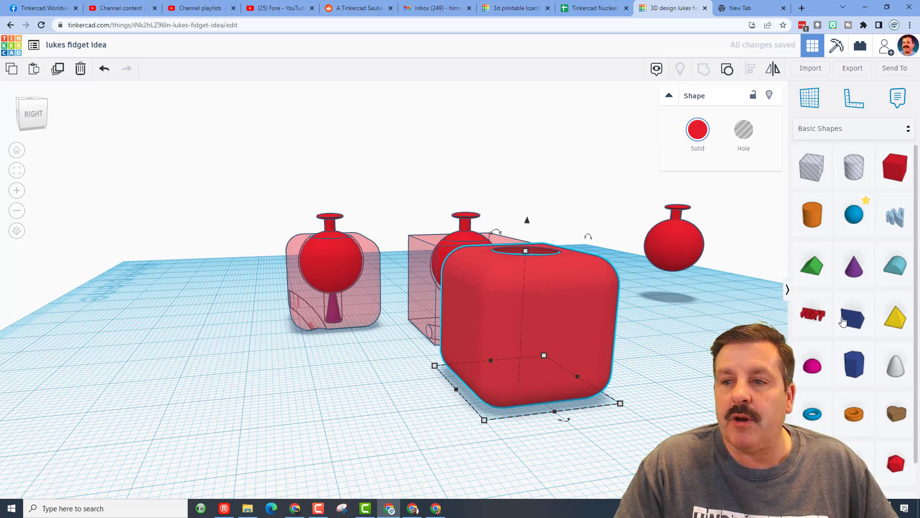
pyautogui.click(854, 265)
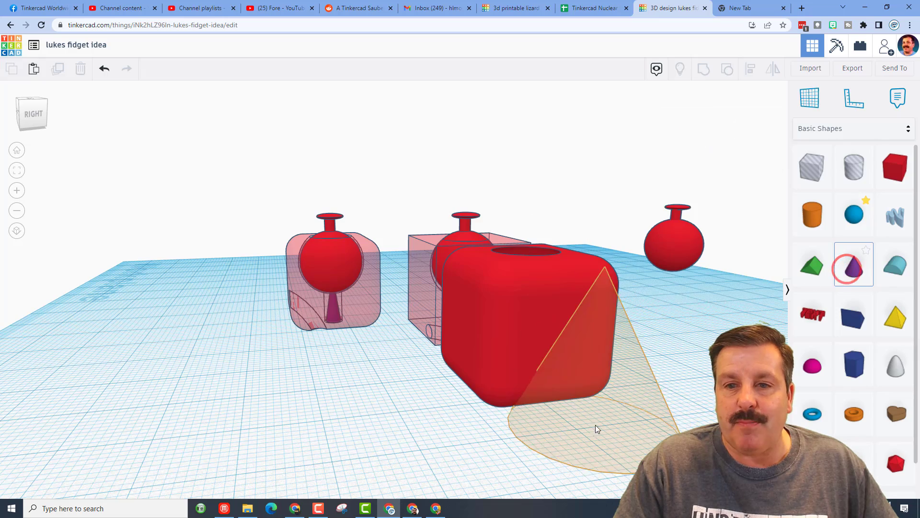
pyautogui.click(595, 421)
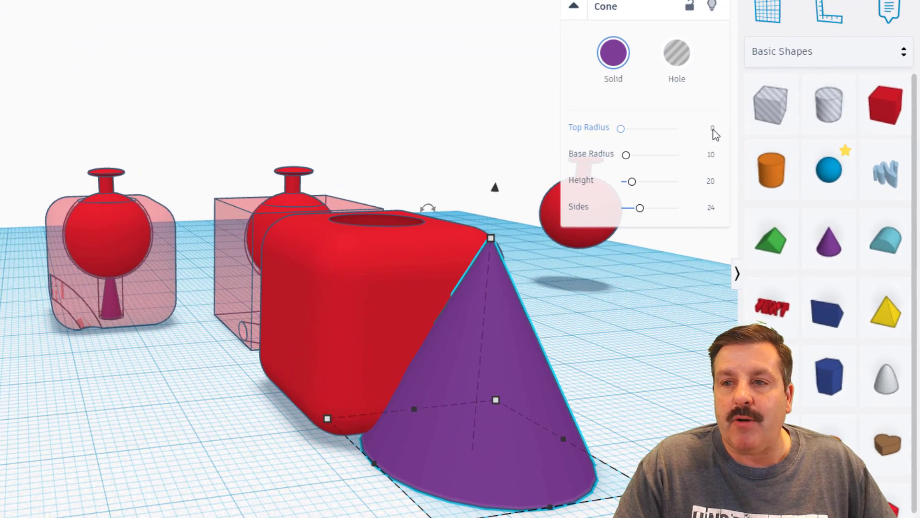
pyautogui.click(770, 184)
pyautogui.write('0.5')
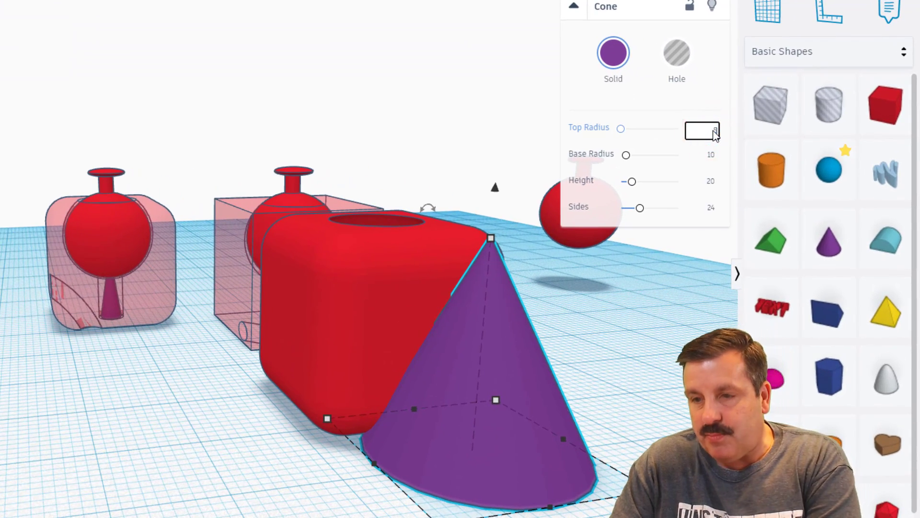
pyautogui.press('Return')
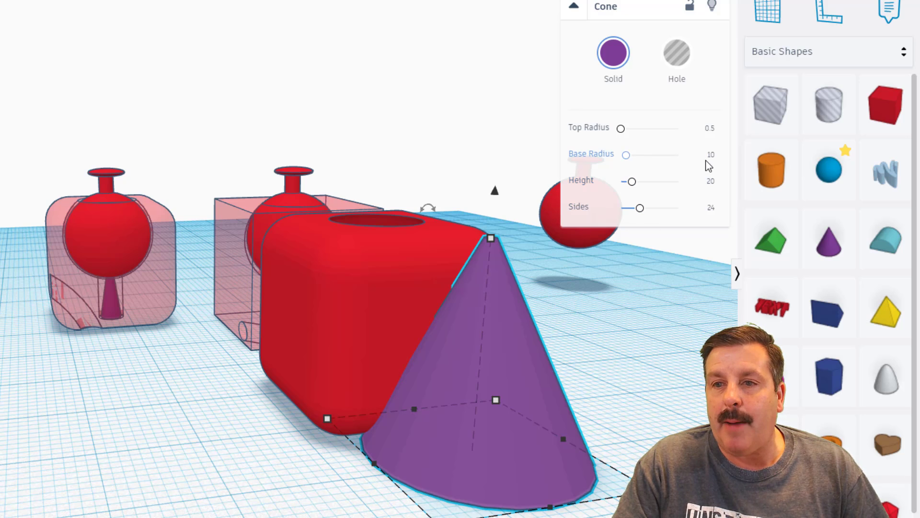
# Set the cone's base radius to 2 and its height to 8.5.
pyautogui.click(706, 156)
pyautogui.write('2')
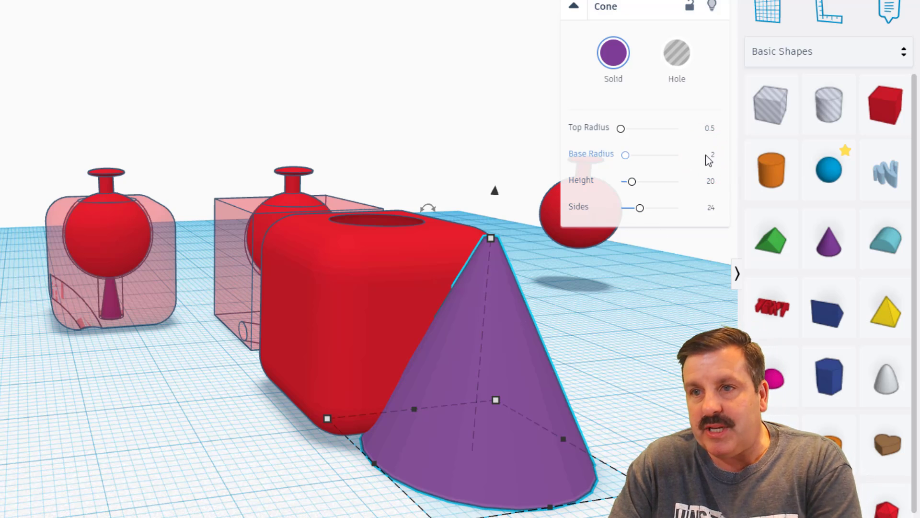
pyautogui.press('Return')
pyautogui.click(712, 182)
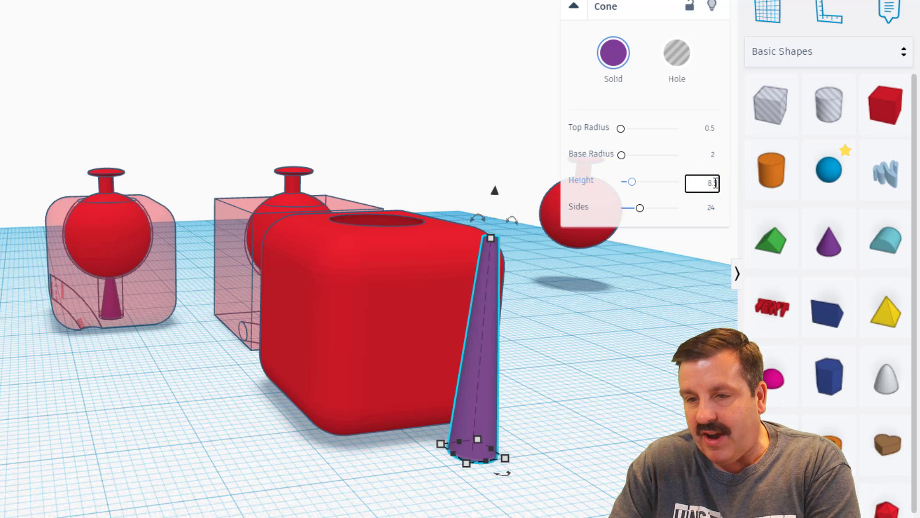
pyautogui.write('8.5')
pyautogui.press('Return')
# Align the cone with the hollowed cube, centring it under the ball socket along both horizontal axes.
pyautogui.moveTo(318, 483); pyautogui.dragTo(476, 381)
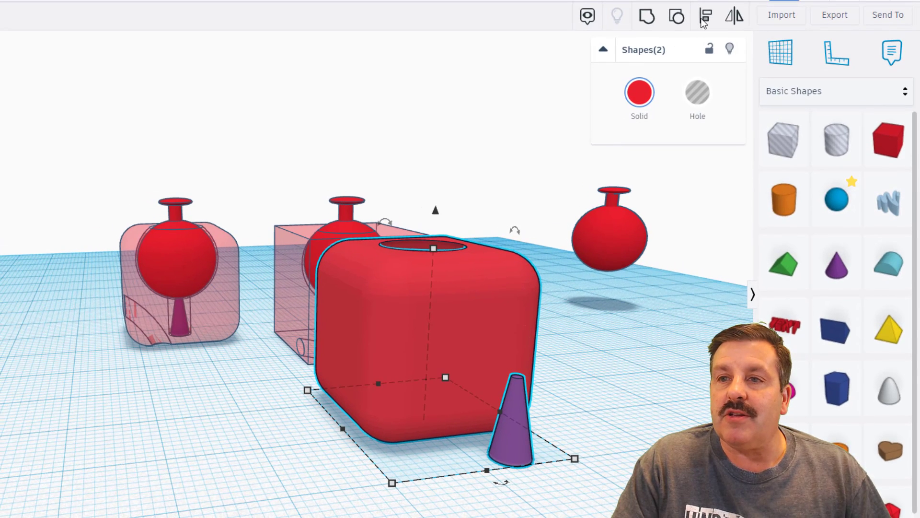
pyautogui.click(703, 21)
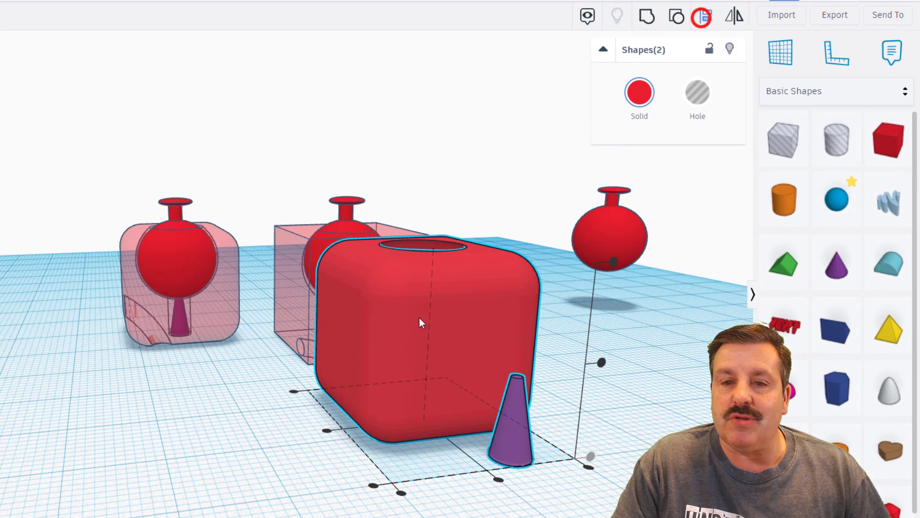
pyautogui.click(372, 390)
pyautogui.click(319, 422)
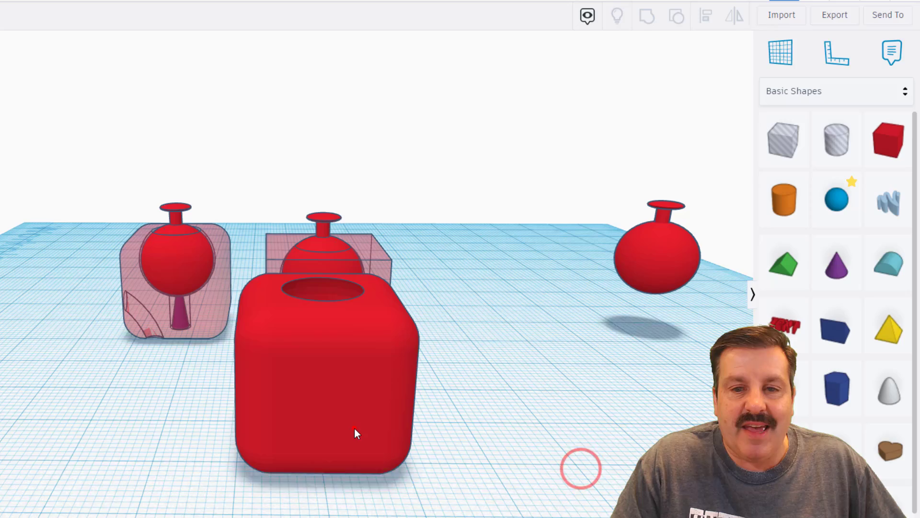
# Make the hollowed cube transparent and check how the cone meets the bottom of the socket.
pyautogui.click(354, 431)
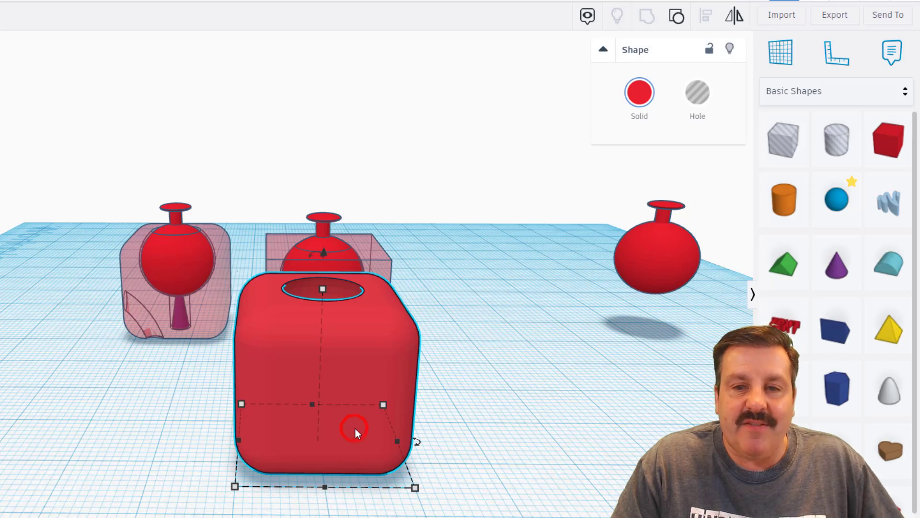
pyautogui.scroll(3, 360, 460)
pyautogui.moveTo(361, 470); pyautogui.dragTo(362, 445, button='right')
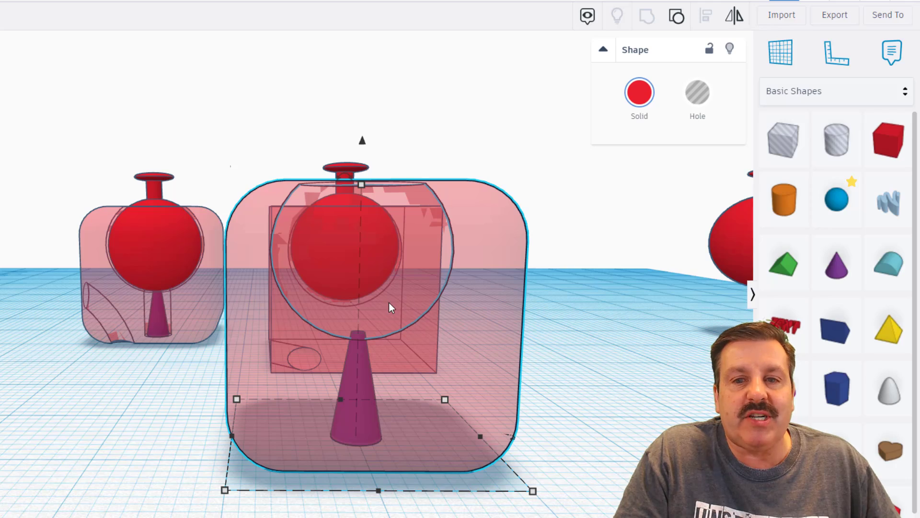
pyautogui.scroll(-3, 400, 309)
pyautogui.moveTo(392, 285); pyautogui.dragTo(411, 320, button='right')
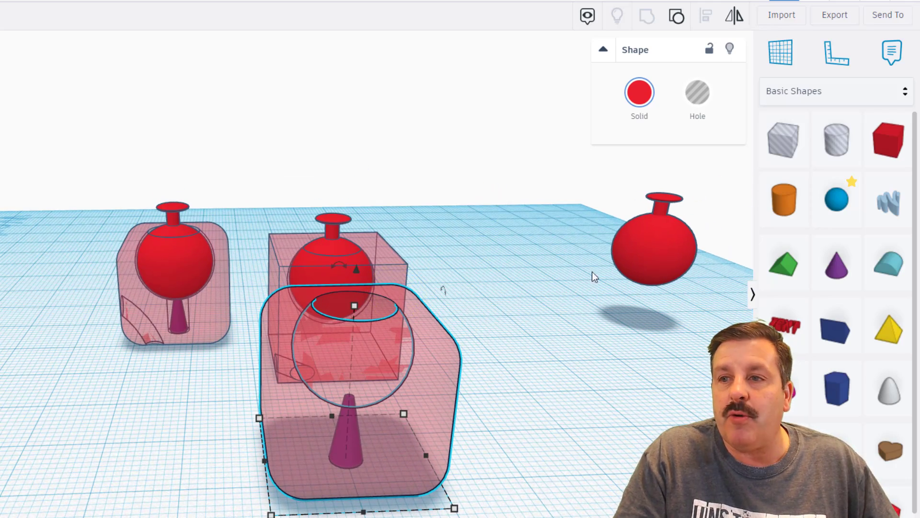
# Add a solid sphere beside the transparent cube and scale it uniformly to 13 mm.
pyautogui.click(837, 197)
pyautogui.click(587, 434)
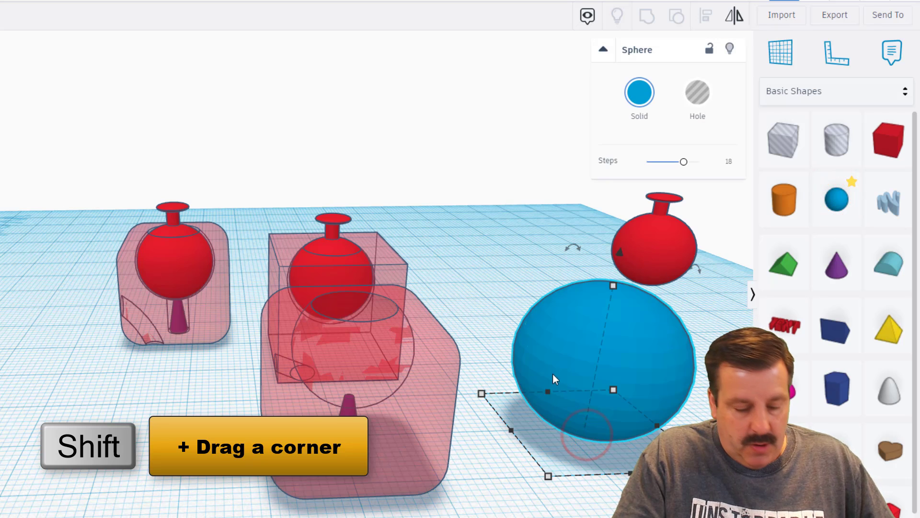
pyautogui.keyDown('shift'); pyautogui.moveTo(614, 283); pyautogui.dragTo(618, 203); pyautogui.keyUp('shift')
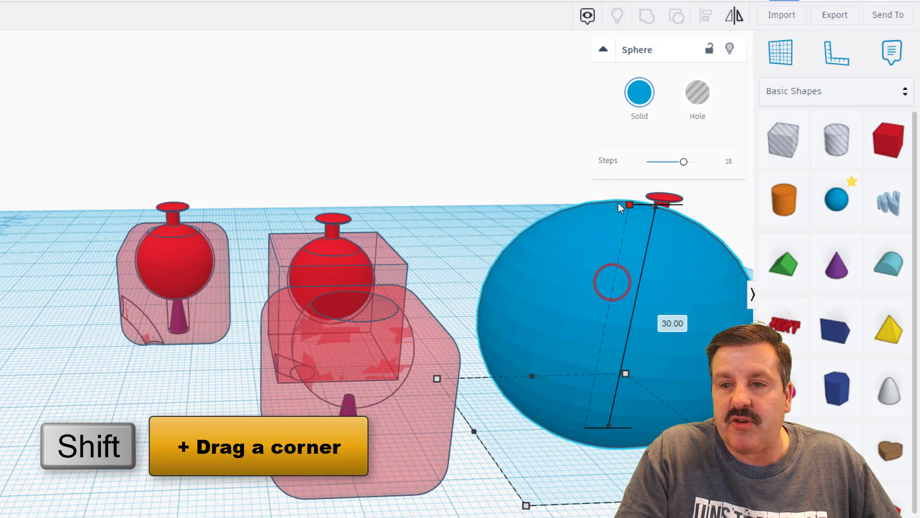
pyautogui.click(680, 322)
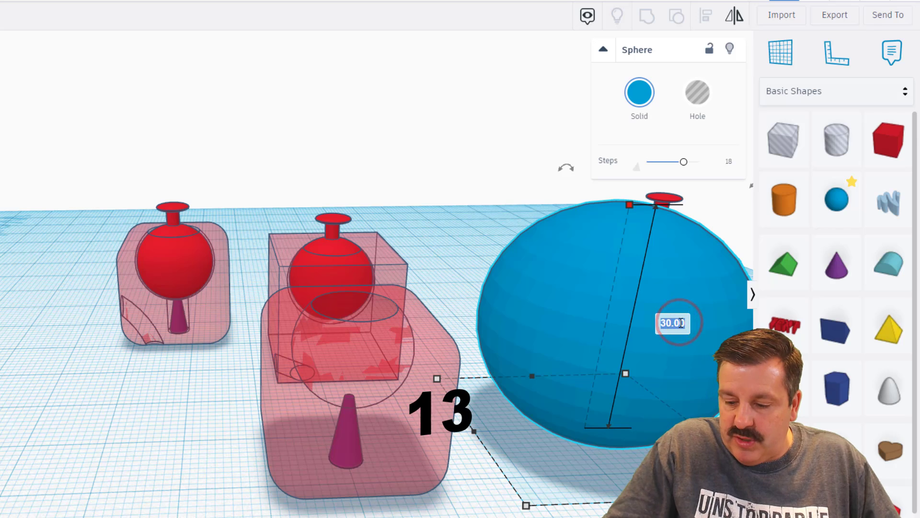
pyautogui.write('13')
pyautogui.press('Return')
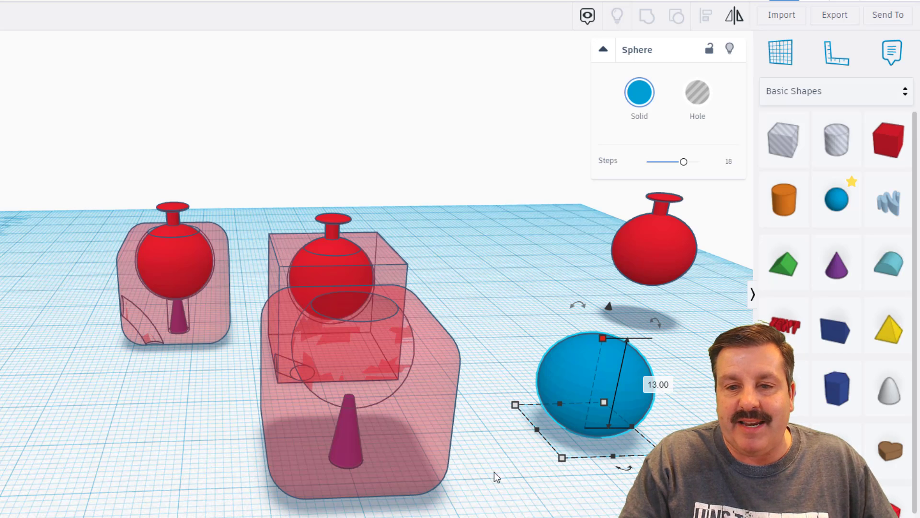
# Hide the hollowed cube so that the cone inside it is exposed.
pyautogui.click(453, 412)
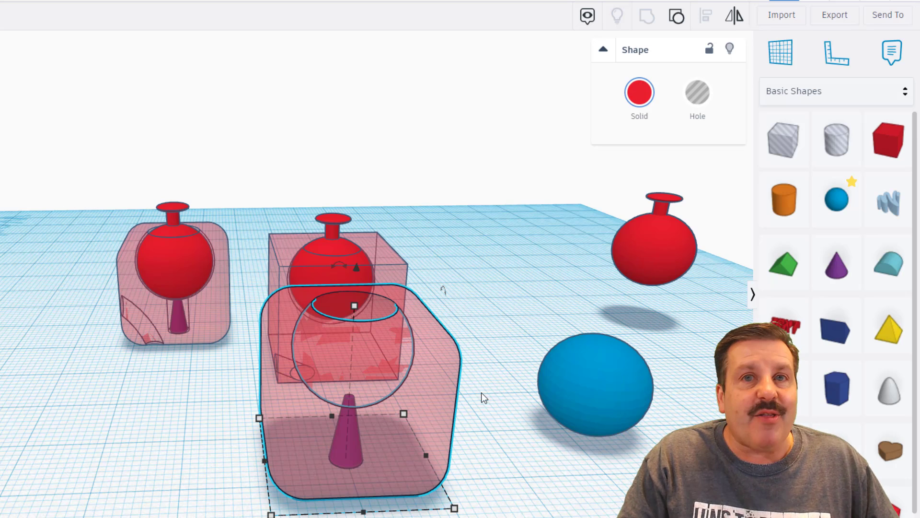
pyautogui.click(425, 425)
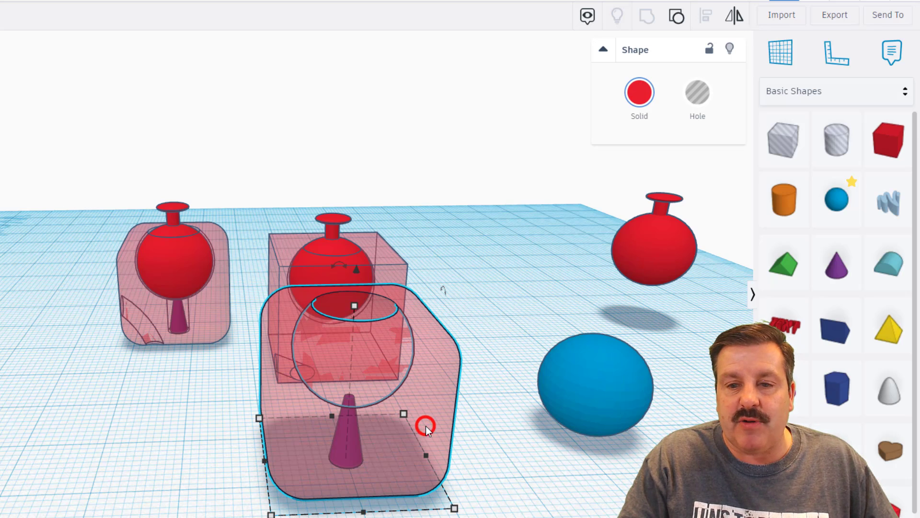
pyautogui.click(729, 48)
# Place a workplane on the cone's top face and drop the blue sphere onto it.
pyautogui.click(582, 404)
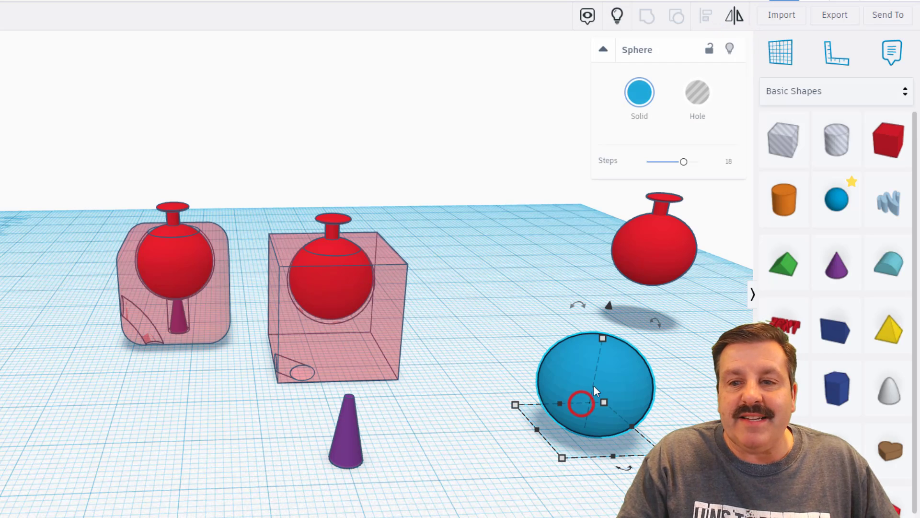
pyautogui.click(780, 52)
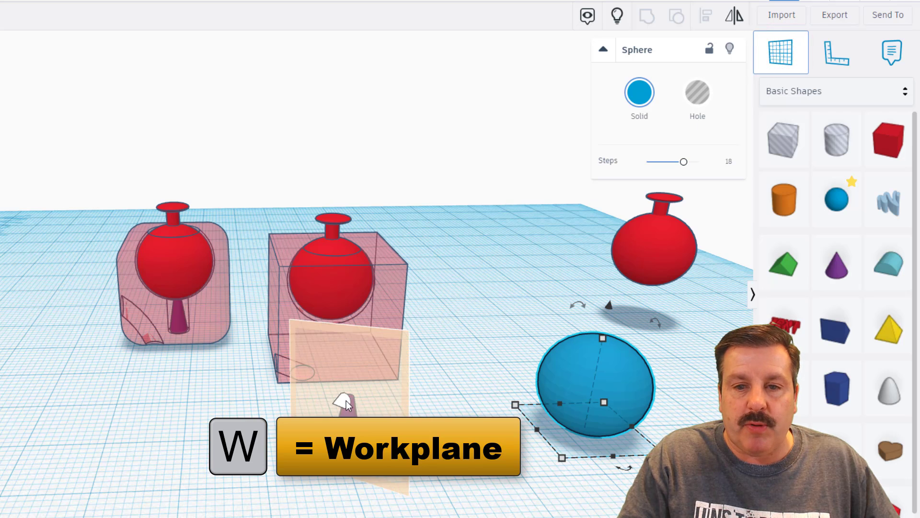
pyautogui.click(347, 398)
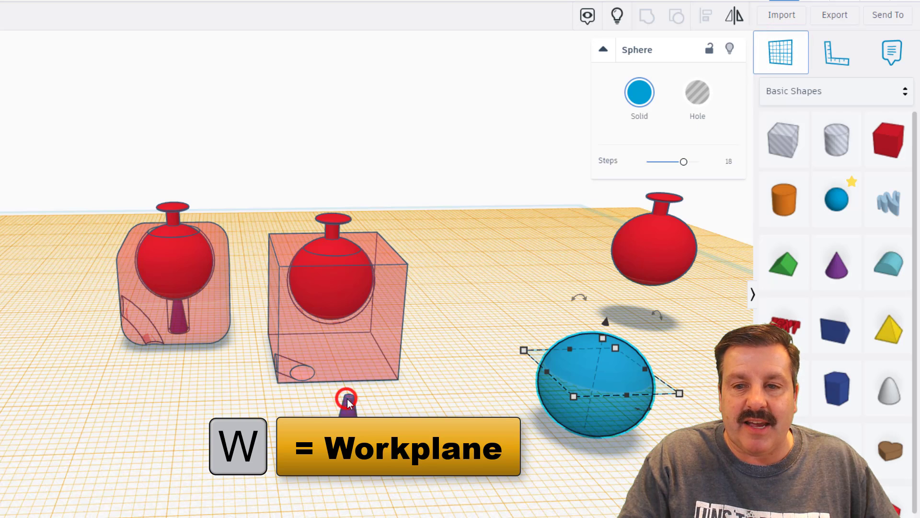
pyautogui.click(602, 379)
pyautogui.press('d')
pyautogui.click(515, 462)
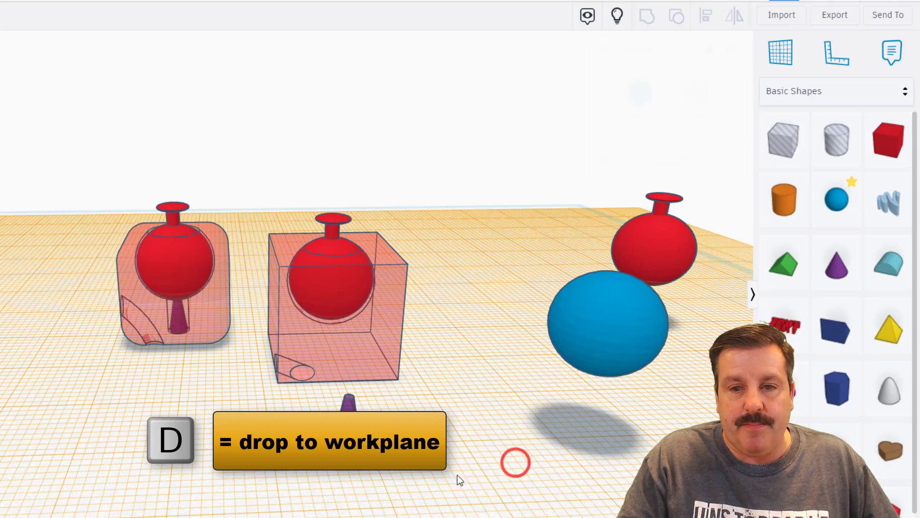
# Align the blue sphere to the centre of the cone on both horizontal axes, keeping the cone as the fixed reference.
pyautogui.moveTo(458, 484); pyautogui.dragTo(232, 451, button='right')
pyautogui.scroll(-3, 232, 451)
pyautogui.click(486, 358)
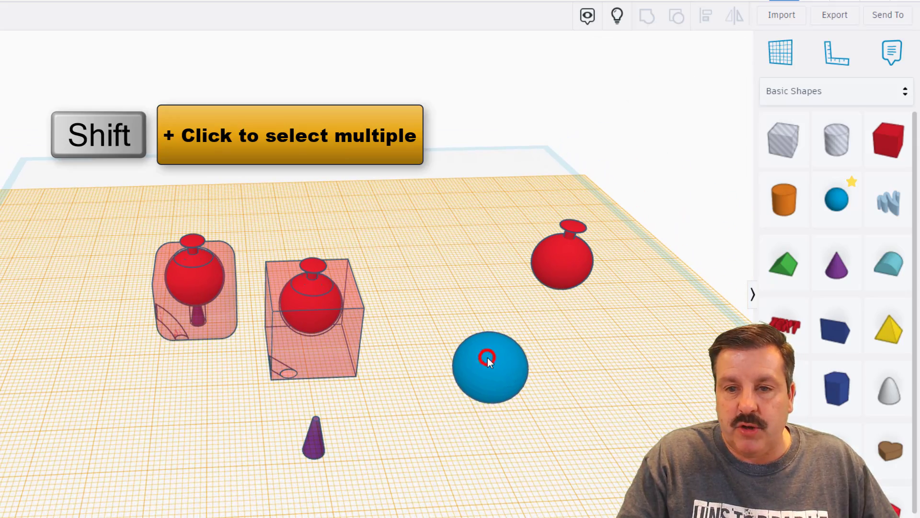
pyautogui.keyDown('shift'); pyautogui.click(319, 450); pyautogui.keyUp('shift')
pyautogui.click(700, 19)
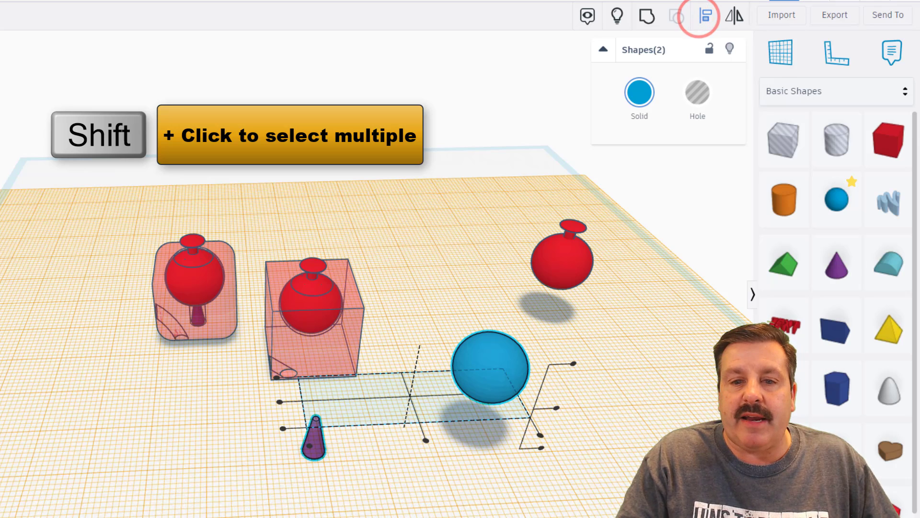
pyautogui.click(314, 453)
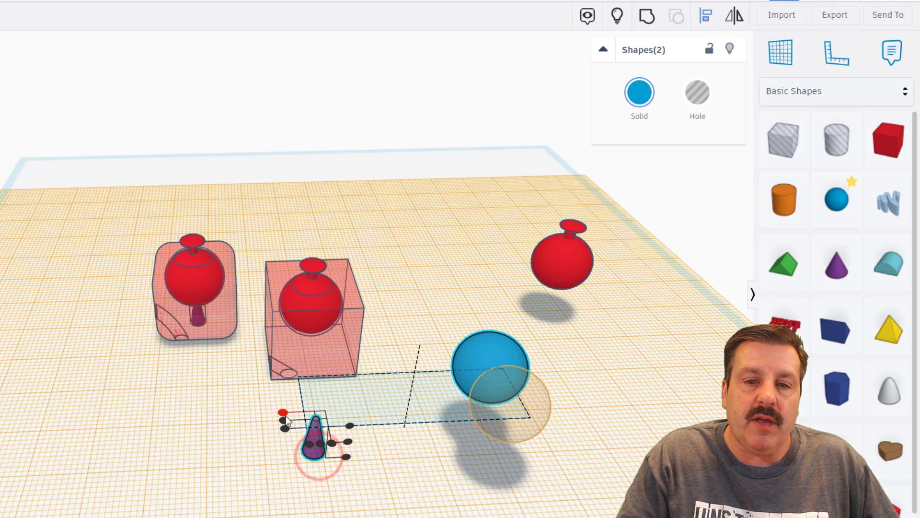
pyautogui.click(284, 418)
pyautogui.click(322, 445)
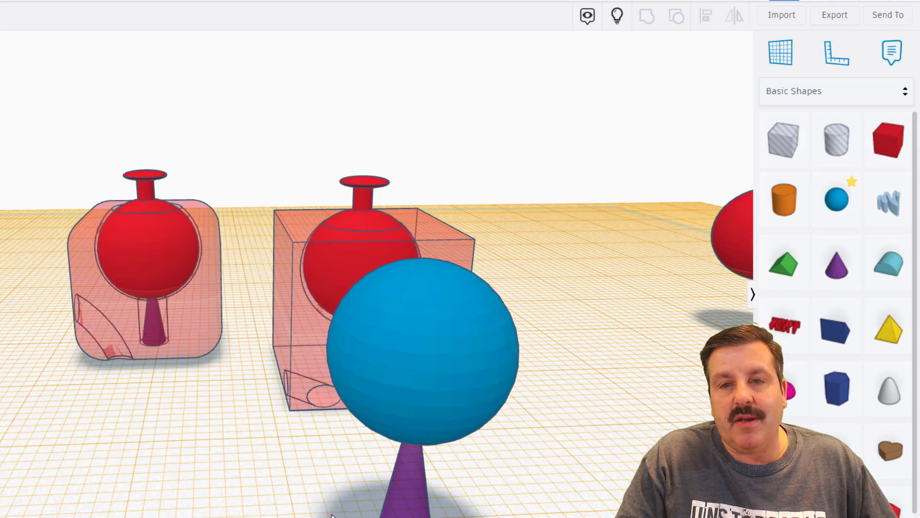
# Return the workplane to the base grid, show the hidden cube, and check the ball's clearance in the socket.
pyautogui.moveTo(352, 515); pyautogui.dragTo(329, 511, button='right')
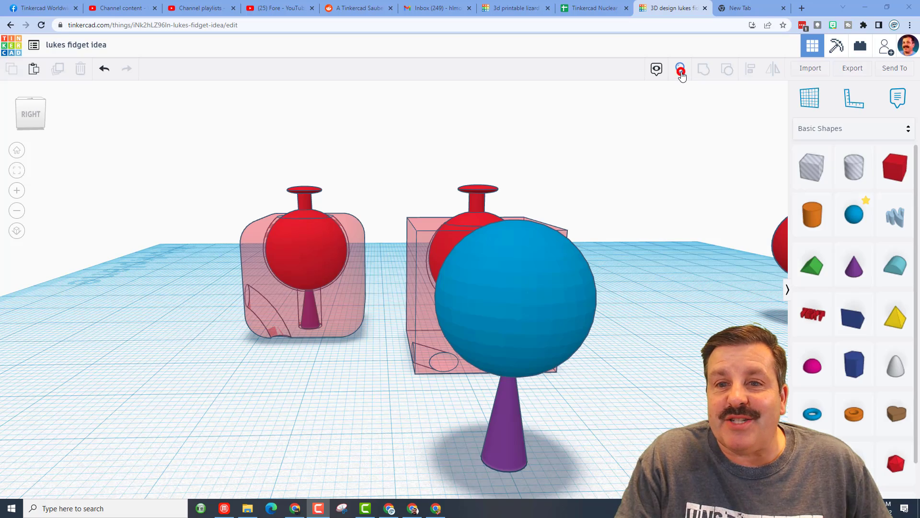
pyautogui.click(681, 70)
pyautogui.scroll(3, 528, 297)
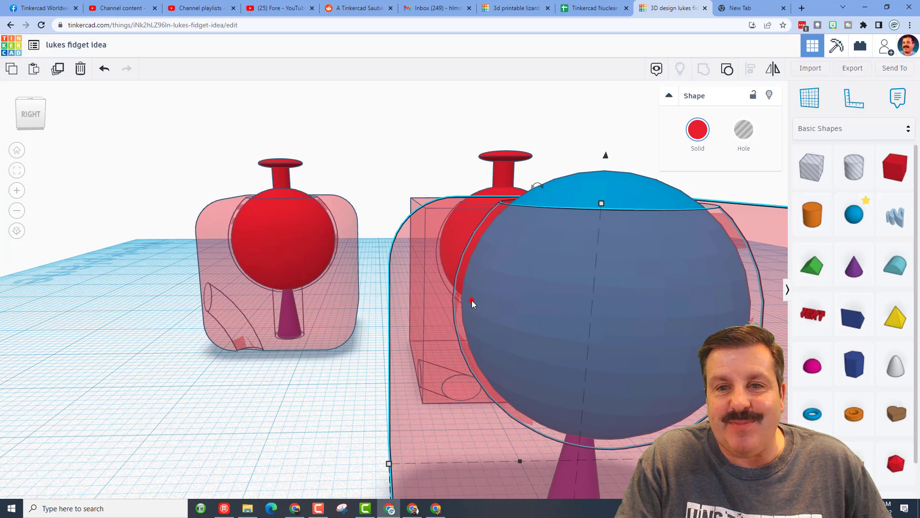
pyautogui.scroll(-3, 620, 343)
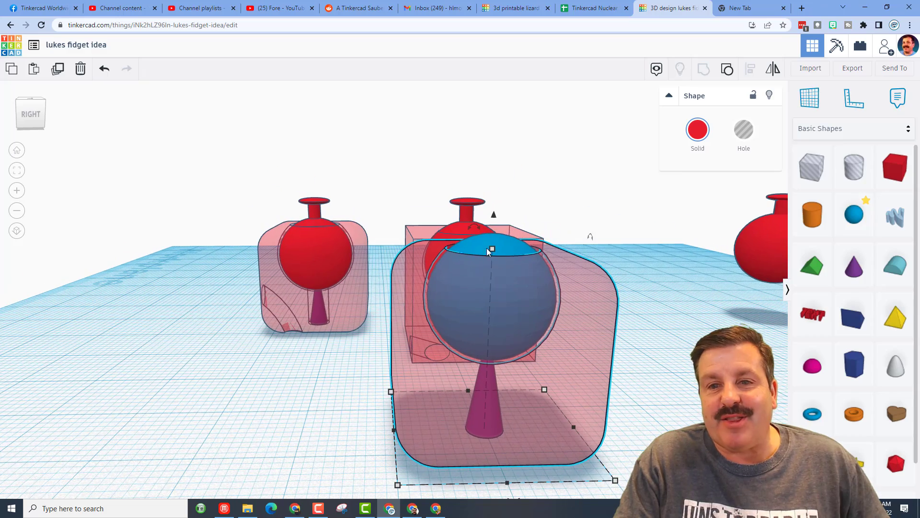
pyautogui.moveTo(603, 297); pyautogui.dragTo(456, 324, button='right')
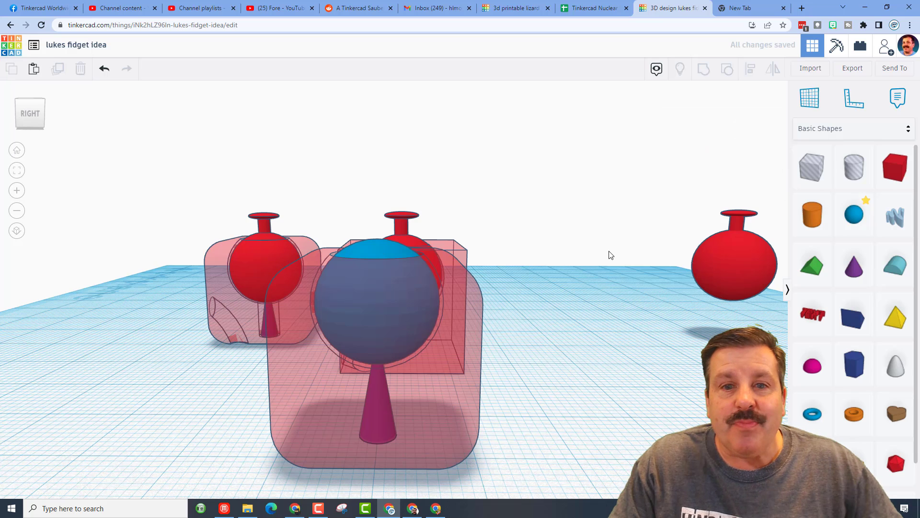
# Add a cylinder beside the cube and scale it uniformly to 3 mm high.
pyautogui.moveTo(811, 216); pyautogui.dragTo(585, 393)
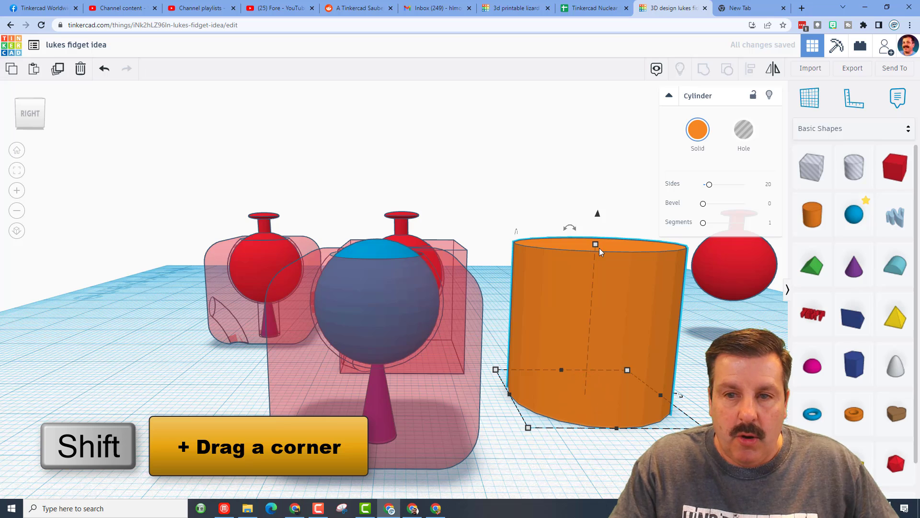
pyautogui.keyDown('shift'); pyautogui.moveTo(596, 244); pyautogui.dragTo(643, 346); pyautogui.keyUp('shift')
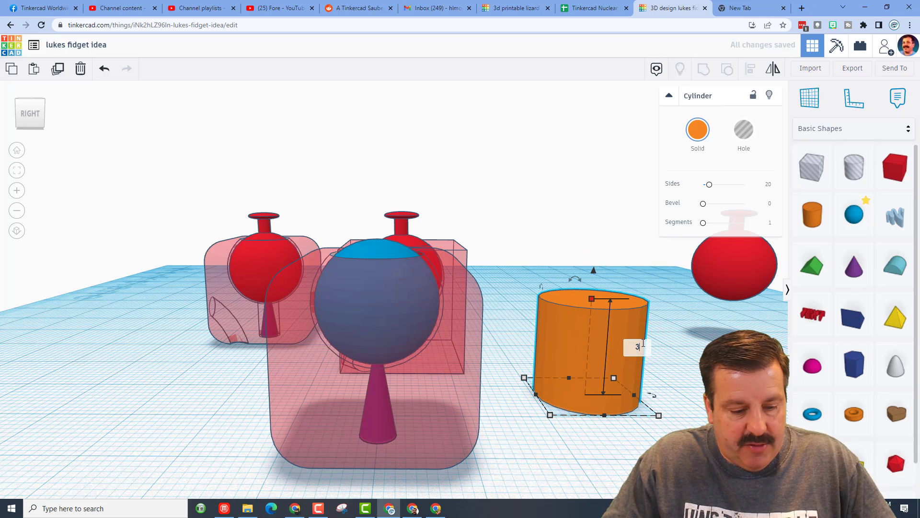
pyautogui.write('3')
pyautogui.press('Return')
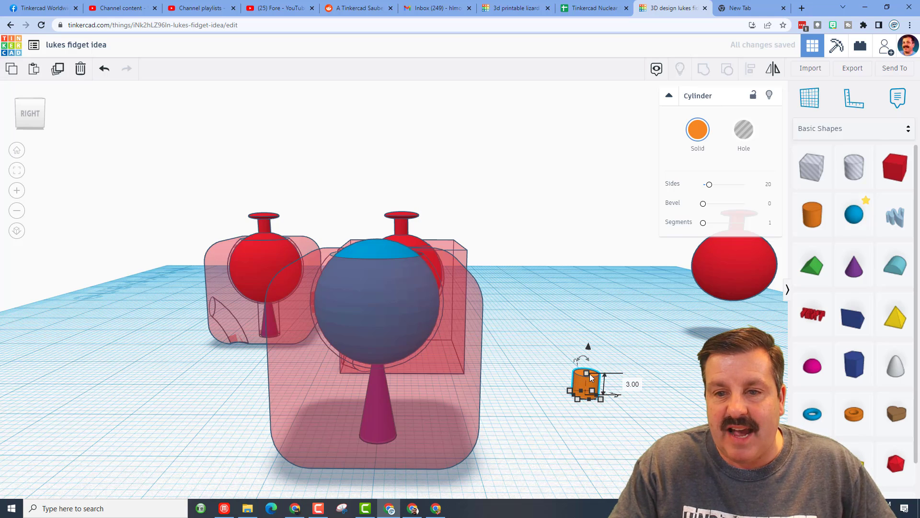
# Stretch the small cylinder's height to 5 mm.
pyautogui.hotkey('ctrl', 'z')
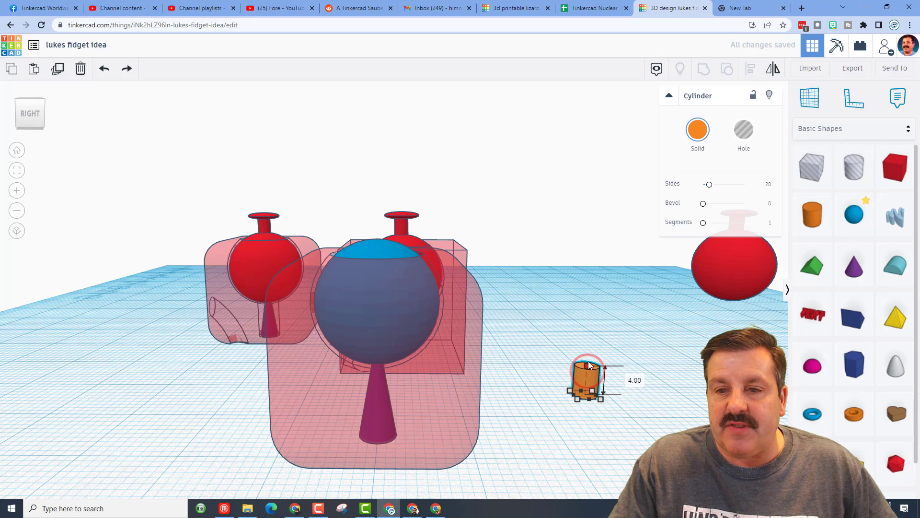
pyautogui.hotkey('ctrl', 'y')
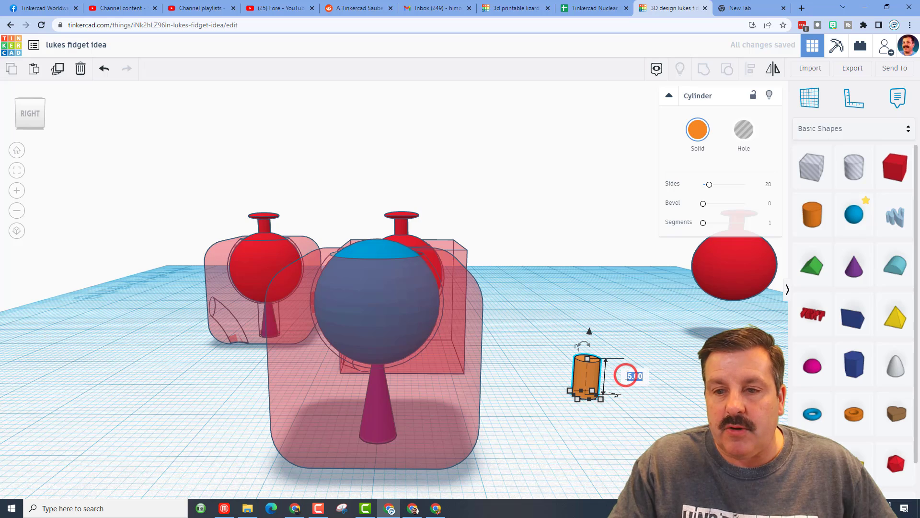
pyautogui.write('5')
pyautogui.press('Return')
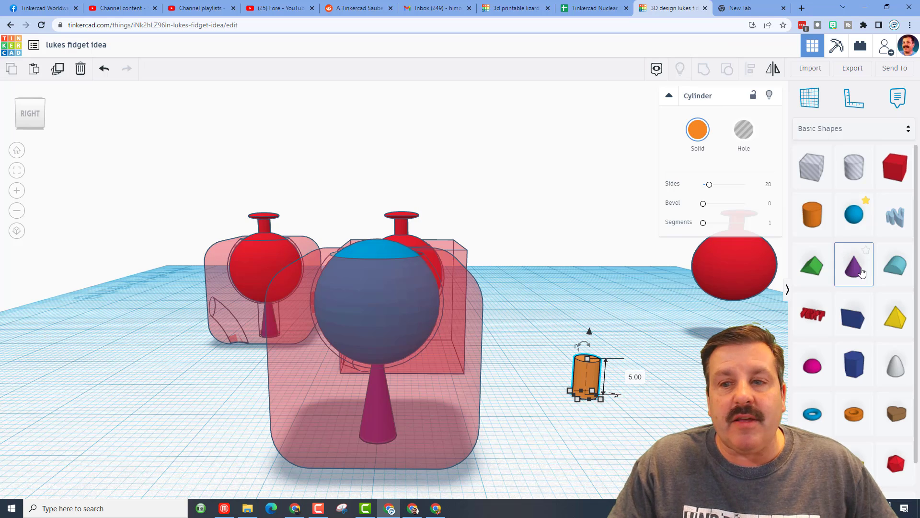
# Add a sphere next to the cylinder, scale it uniformly to 5 mm, and flatten its height to 3 mm.
pyautogui.moveTo(859, 217); pyautogui.dragTo(617, 409)
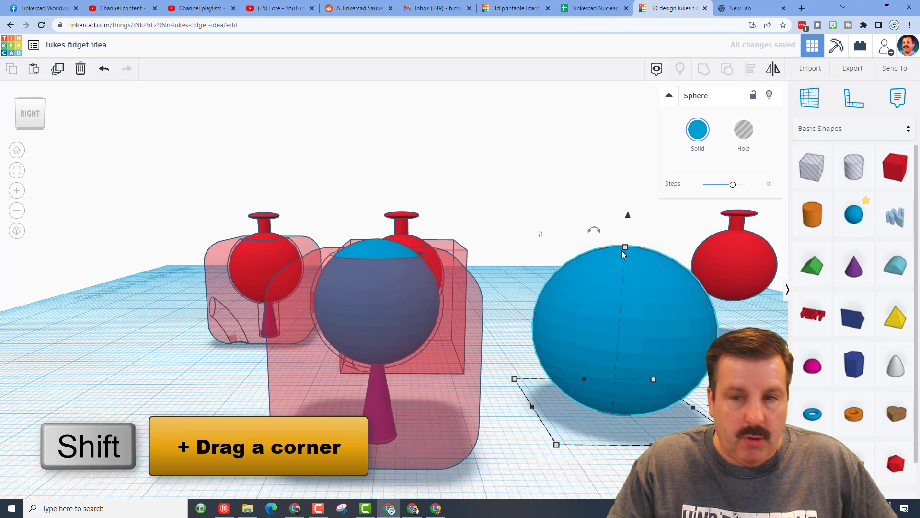
pyautogui.keyDown('shift'); pyautogui.moveTo(625, 247); pyautogui.dragTo(631, 295); pyautogui.keyUp('shift')
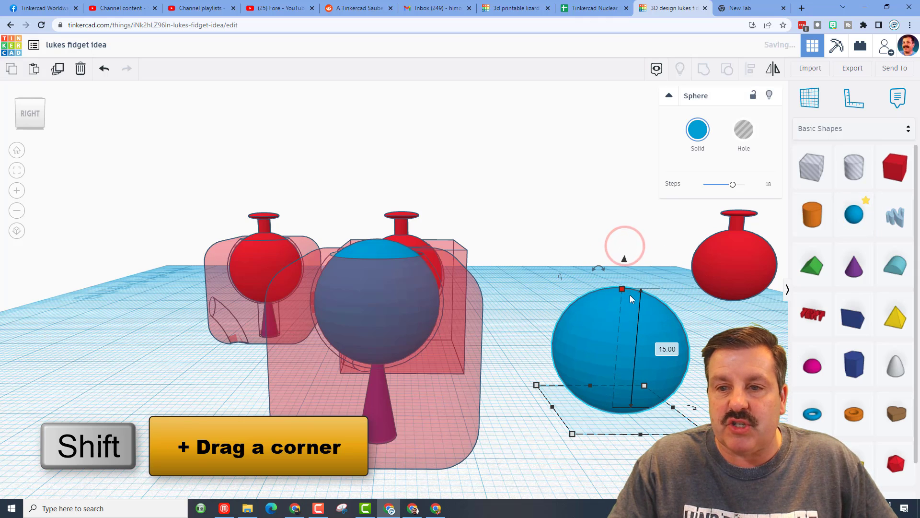
pyautogui.click(669, 348)
pyautogui.write('5')
pyautogui.press('Return')
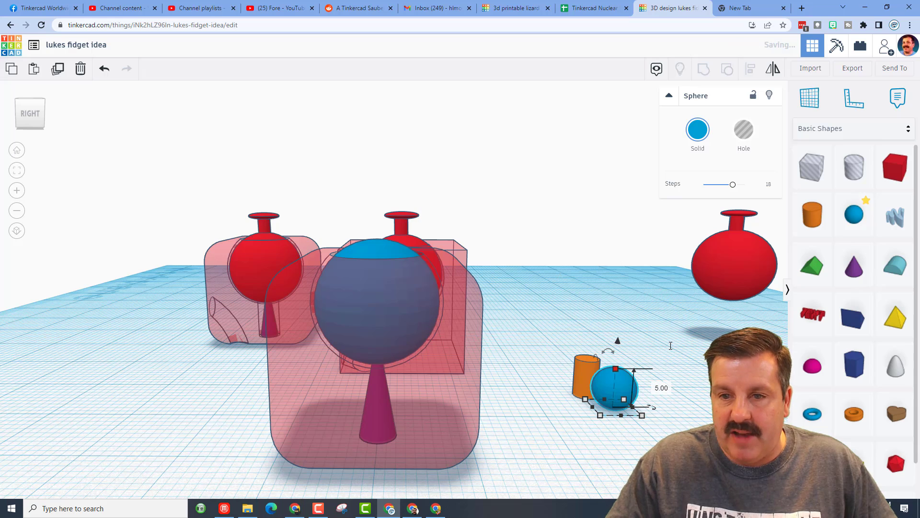
pyautogui.click(615, 371)
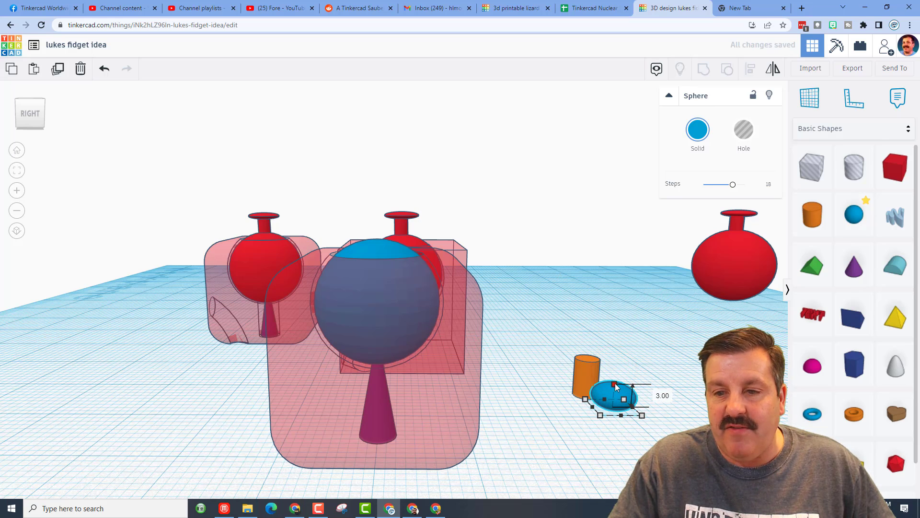
# Centre the flattened sphere on the small cylinder in both horizontal directions and align their tops.
pyautogui.keyDown('shift'); pyautogui.click(586, 376); pyautogui.keyUp('shift')
pyautogui.moveTo(585, 376); pyautogui.dragTo(542, 437, button='right')
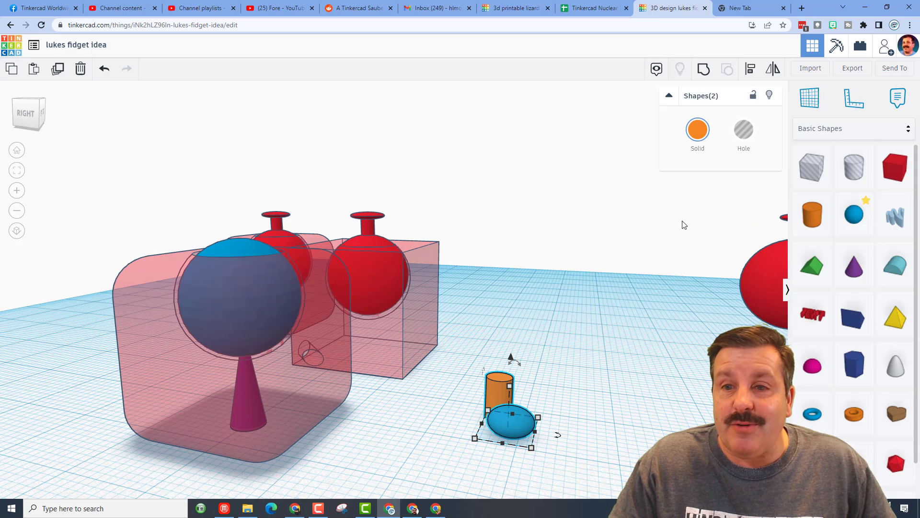
pyautogui.click(746, 71)
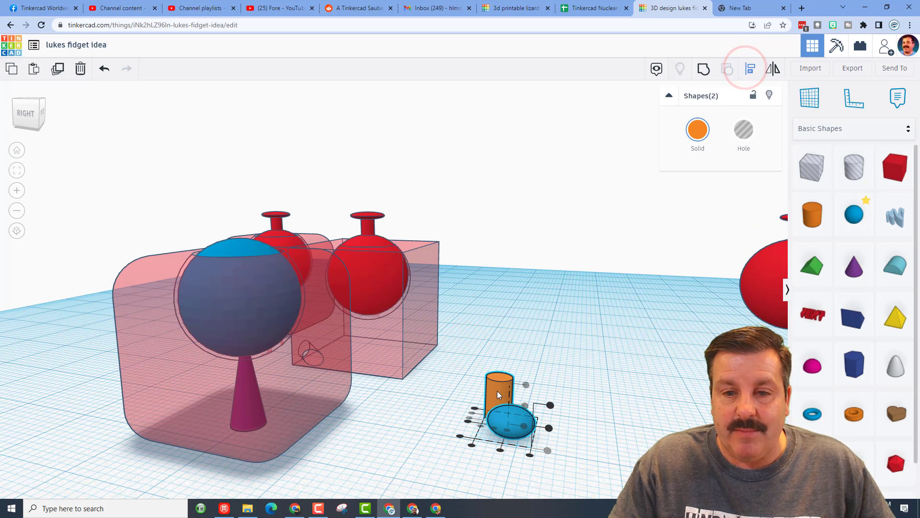
pyautogui.click(472, 411)
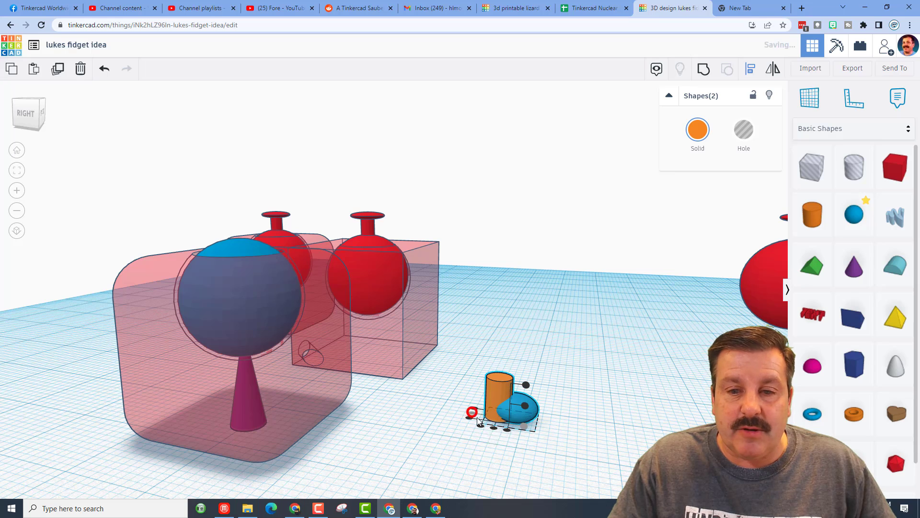
pyautogui.click(493, 428)
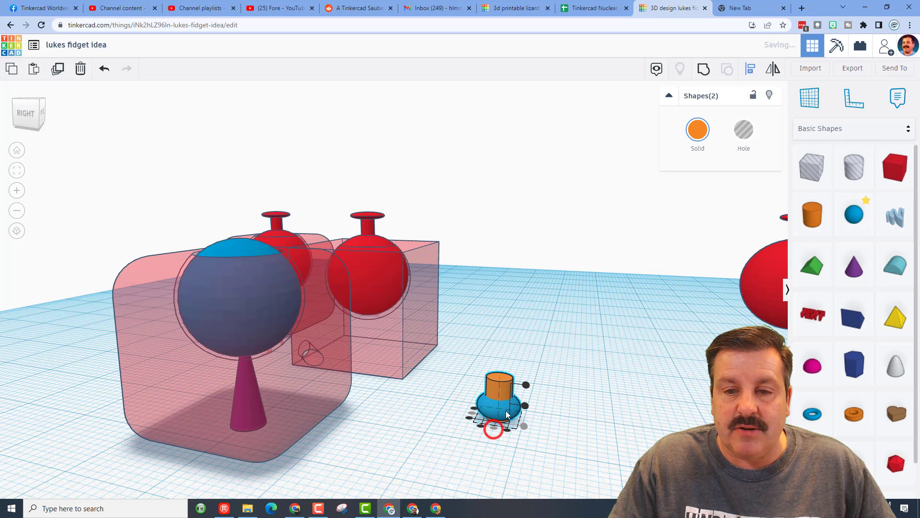
pyautogui.click(526, 386)
pyautogui.click(577, 363)
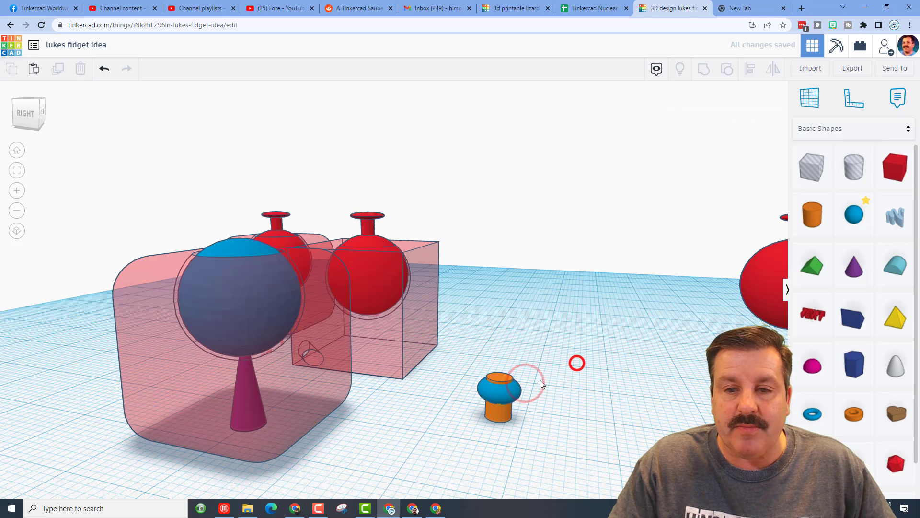
# Raise the flattened sphere so it caps the small cylinder like a mushroom-shaped knob.
pyautogui.click(508, 395)
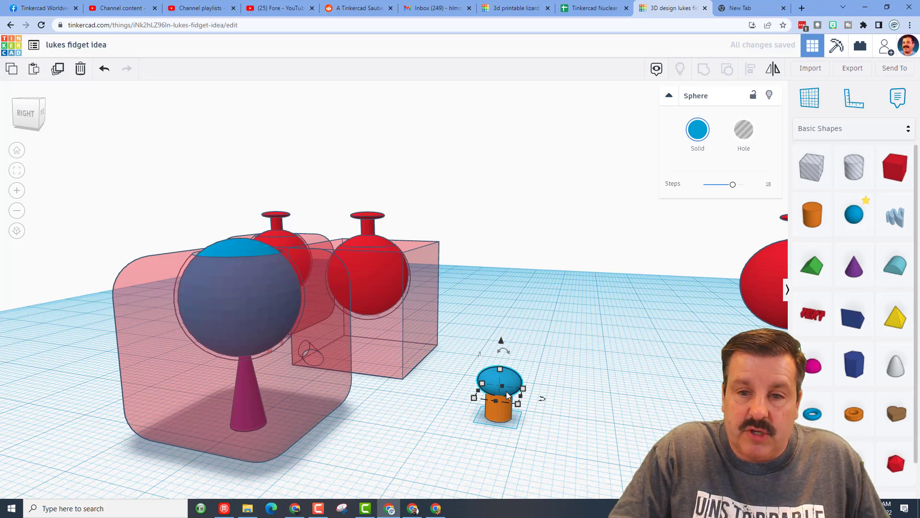
pyautogui.moveTo(449, 436)
pyautogui.mouseDown(button='right')
pyautogui.moveTo(485, 435)
pyautogui.moveTo(514, 396)
pyautogui.mouseUp(button='right')
pyautogui.click(515, 397)
pyautogui.click(517, 355)
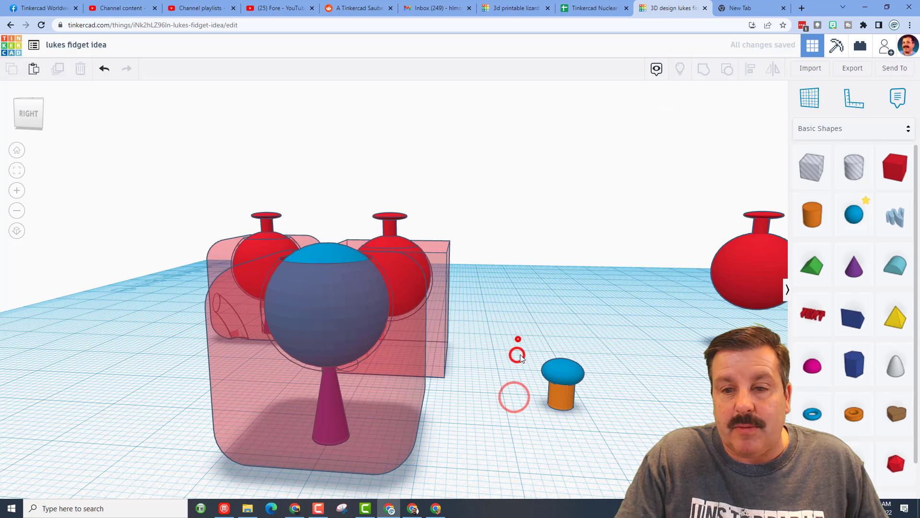
# Group the small cylinder and the flattened sphere into one joystick shape.
pyautogui.moveTo(553, 402); pyautogui.dragTo(556, 404)
pyautogui.hotkey('ctrl', 'g')
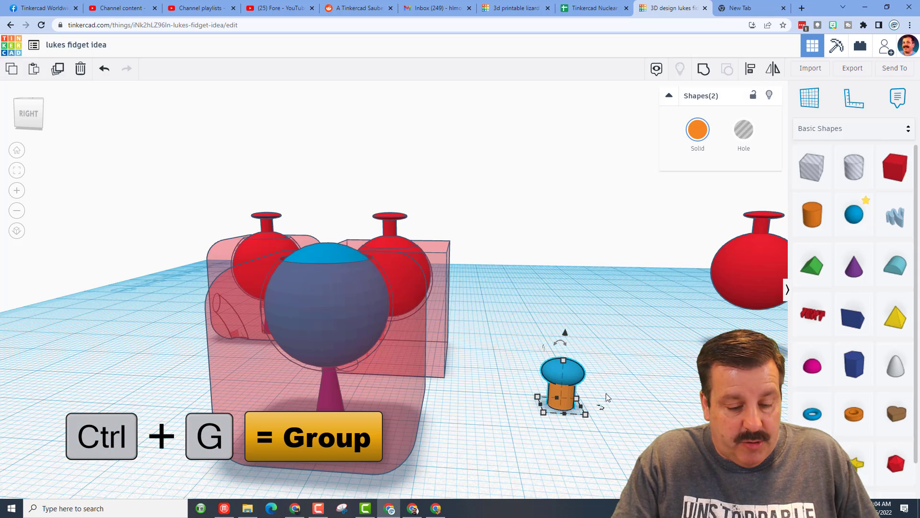
pyautogui.click(646, 311)
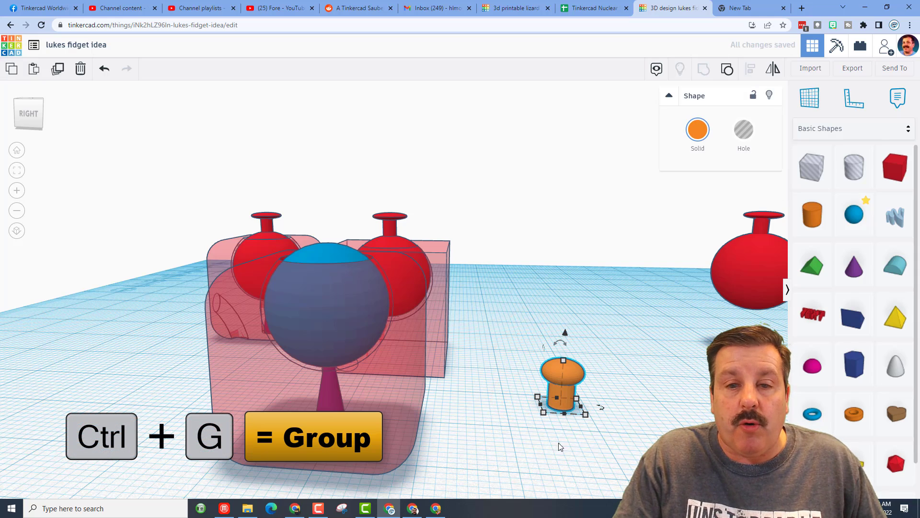
# Align the joystick stick to the blue ball, using the ball as anchor, with centres matched horizontally and tops level.
pyautogui.keyDown('shift'); pyautogui.click(330, 250); pyautogui.keyUp('shift')
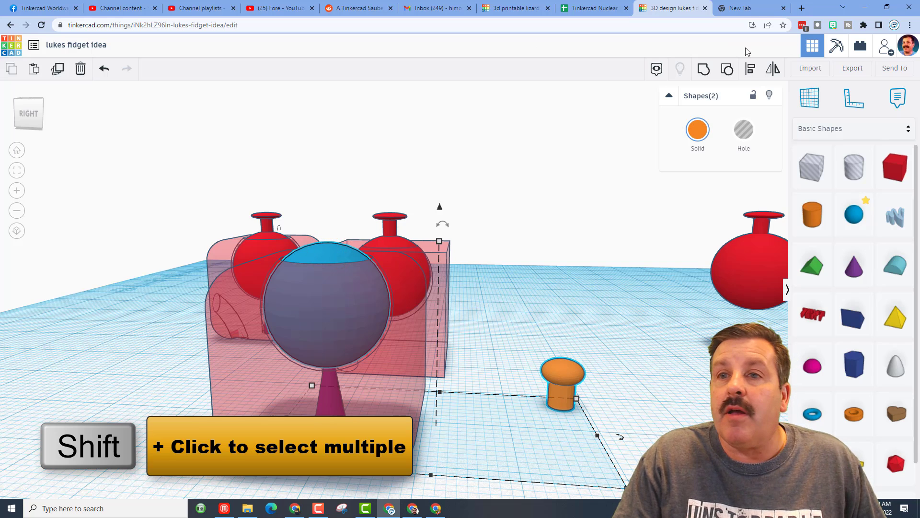
pyautogui.click(749, 70)
pyautogui.click(334, 251)
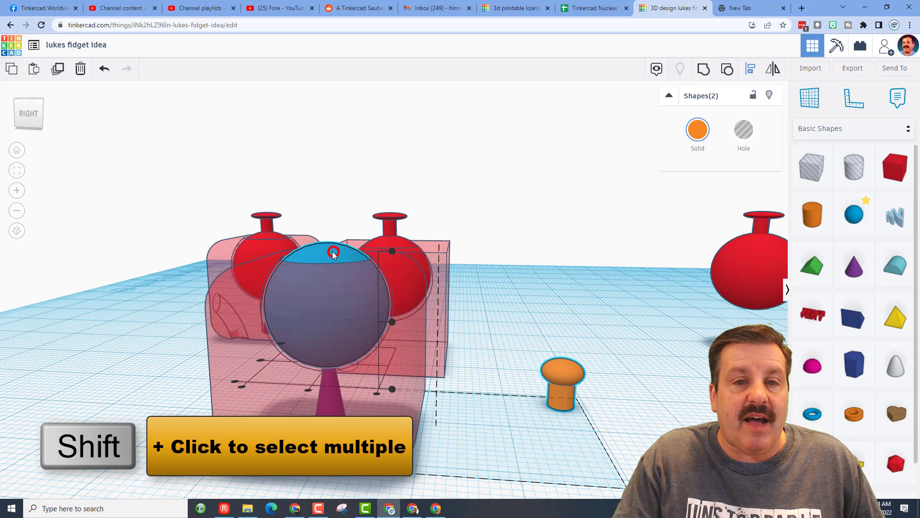
pyautogui.click(392, 250)
pyautogui.click(306, 390)
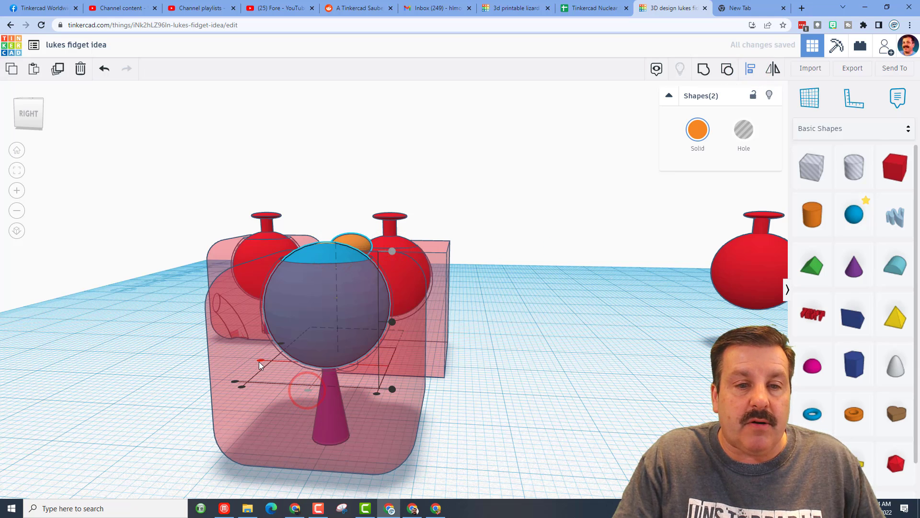
pyautogui.click(260, 360)
pyautogui.click(557, 267)
# Nudge the stick upward until its knob and part of its stem stand above the ball.
pyautogui.moveTo(557, 272); pyautogui.dragTo(559, 312, button='right')
pyautogui.click(336, 392)
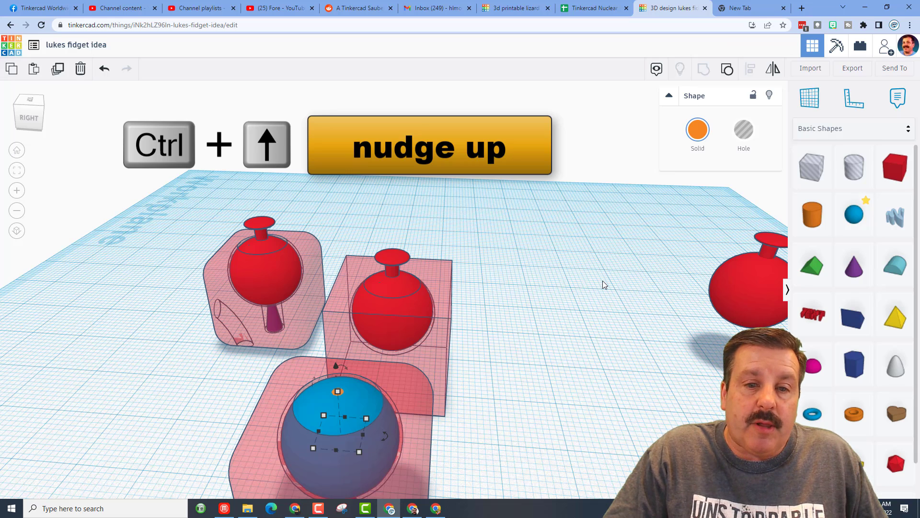
pyautogui.hotkey('ctrl', 'Up')
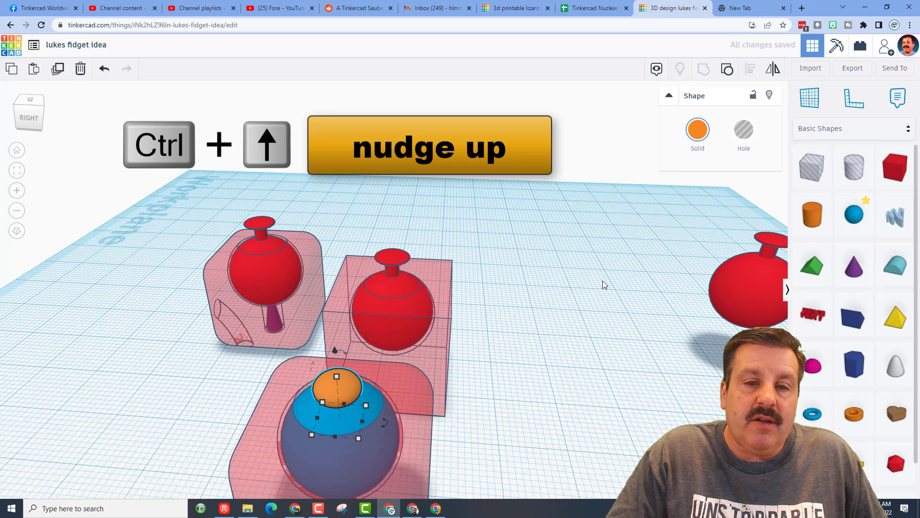
pyautogui.hotkey('ctrl', 'Up')
pyautogui.hotkey('ctrl', 'Up')
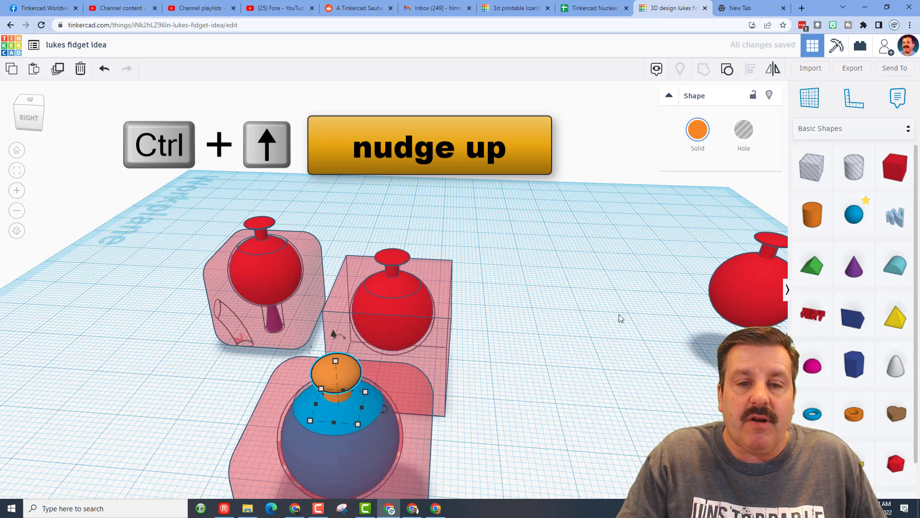
# Add a Bent Pipe from the Shape Generators library to the workplane beside the cube.
pyautogui.scroll(3, 608, 341)
pyautogui.moveTo(608, 342)
pyautogui.mouseDown(button='right')
pyautogui.moveTo(640, 313)
pyautogui.moveTo(614, 316)
pyautogui.moveTo(651, 328)
pyautogui.moveTo(516, 364)
pyautogui.moveTo(525, 369)
pyautogui.moveTo(599, 345)
pyautogui.mouseUp(button='right')
pyautogui.scroll(-2, 367, 257)
pyautogui.scroll(-3, 622, 331)
pyautogui.scroll(-3, 601, 338)
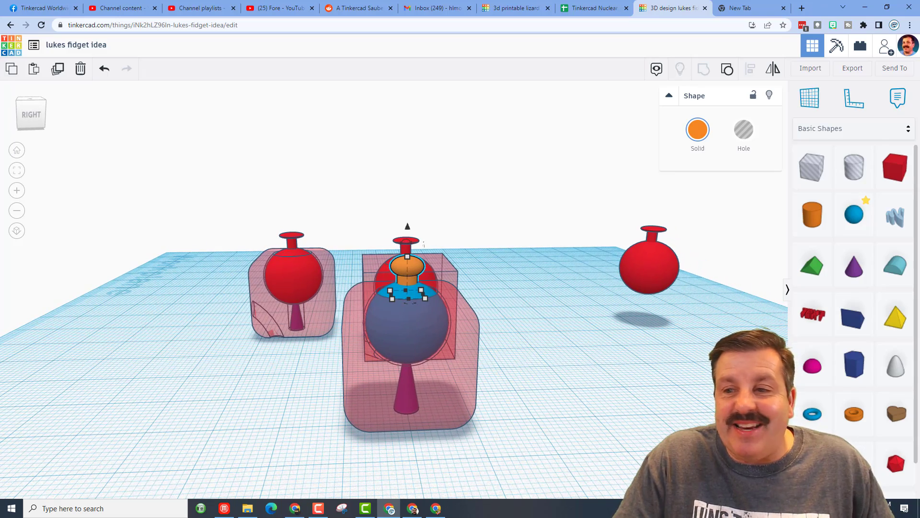
pyautogui.click(842, 128)
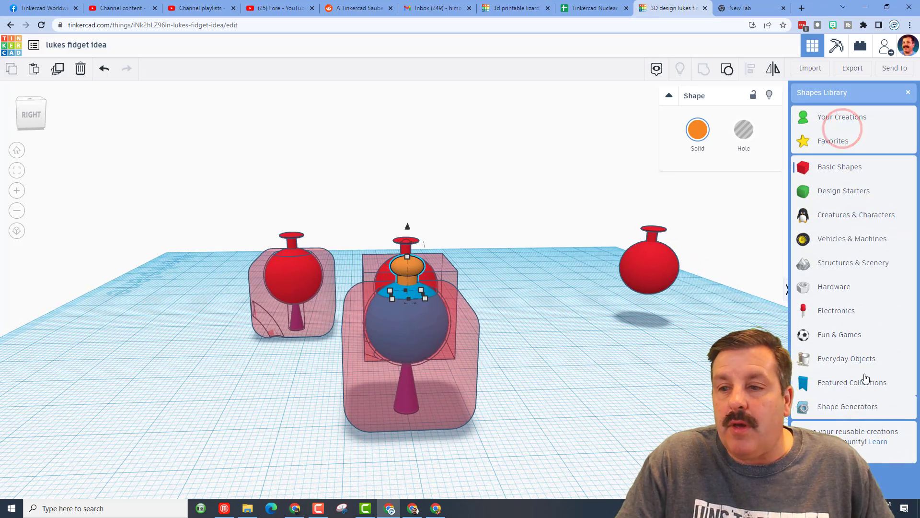
pyautogui.click(848, 406)
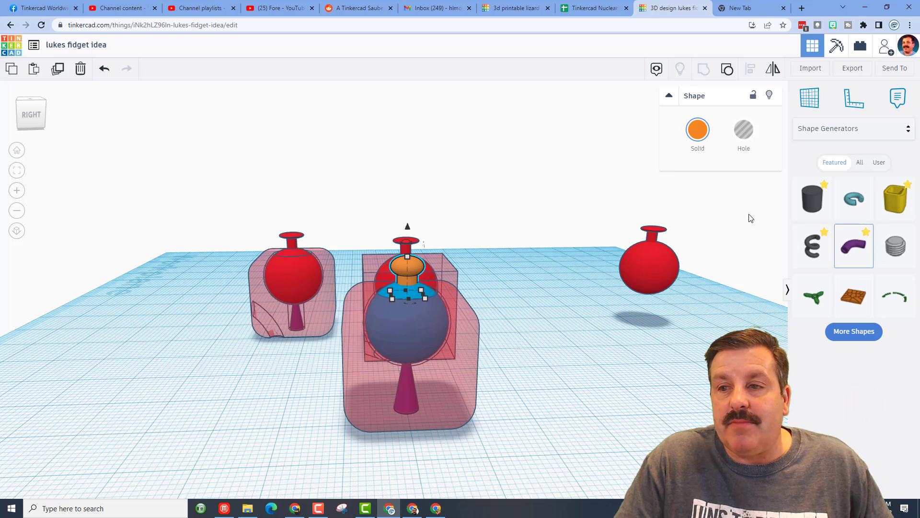
pyautogui.moveTo(844, 246); pyautogui.dragTo(567, 317)
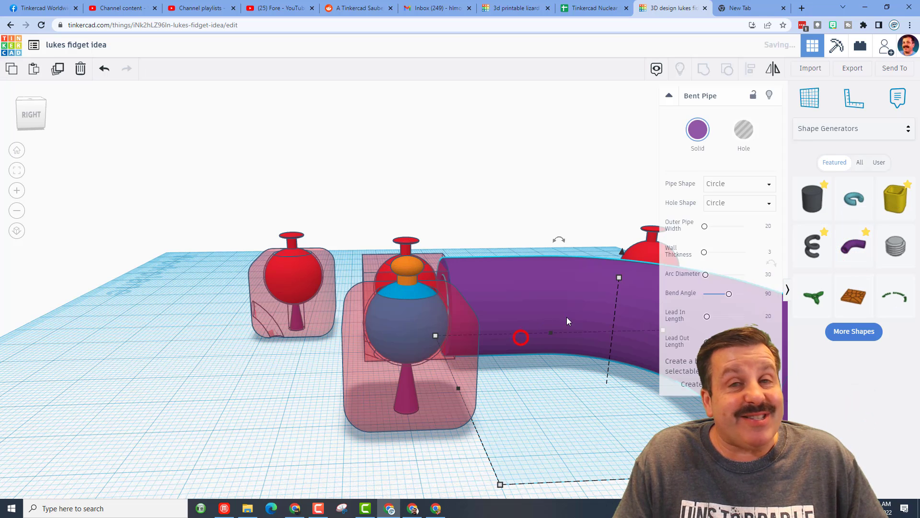
# Set the bent pipe's outer pipe width to 5 and turn the pipe into a hole.
pyautogui.click(767, 229)
pyautogui.write('5')
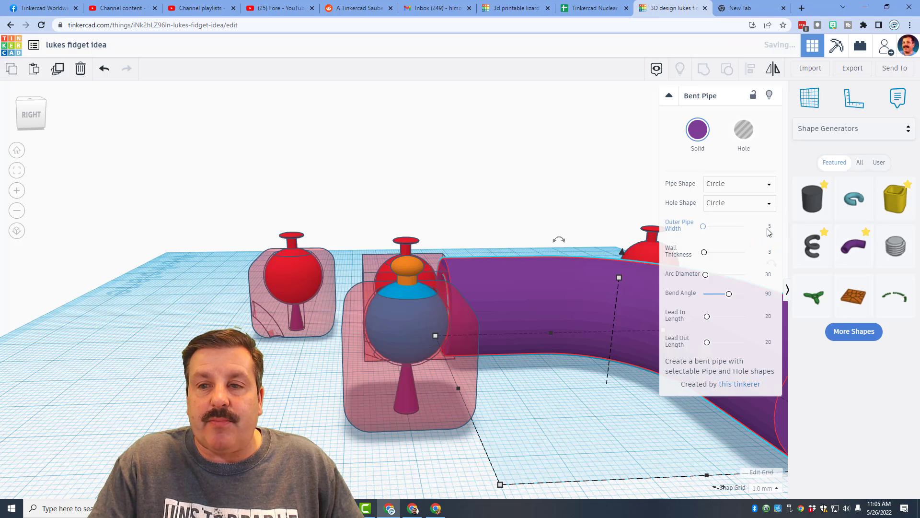
pyautogui.press('Return')
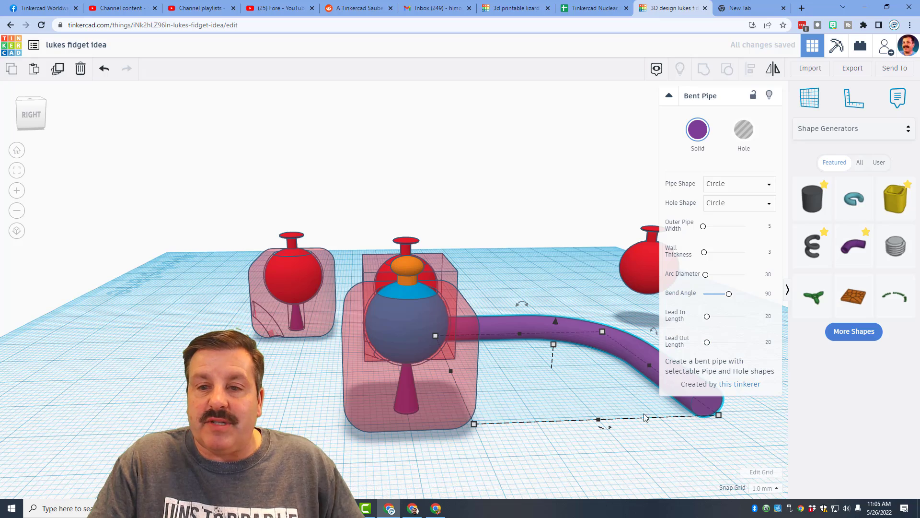
pyautogui.moveTo(712, 394); pyautogui.dragTo(654, 419, button='right')
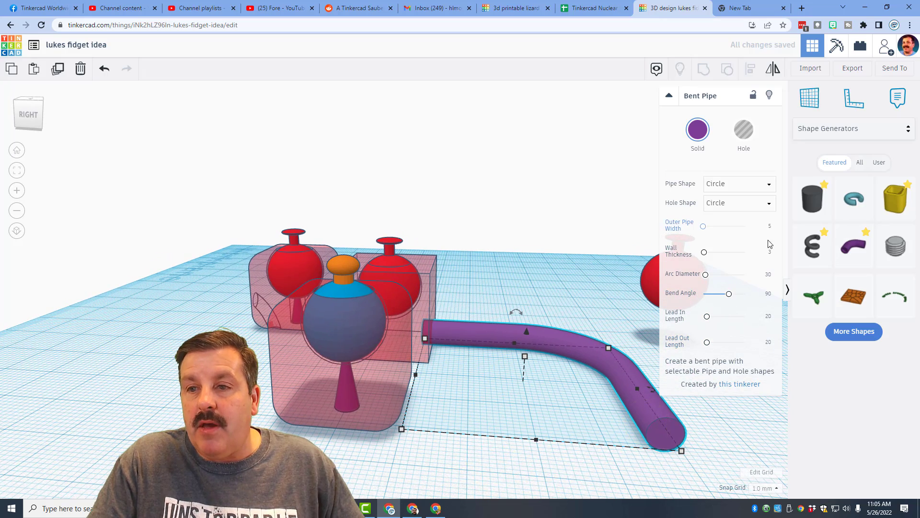
pyautogui.click(744, 129)
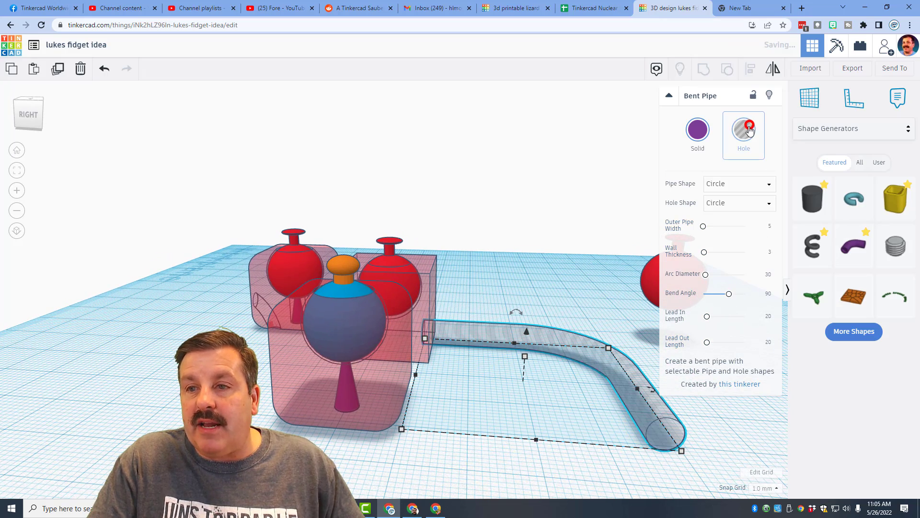
# Set the bent pipe's lead in length and lead out length to 2.
pyautogui.click(768, 316)
pyautogui.write('2')
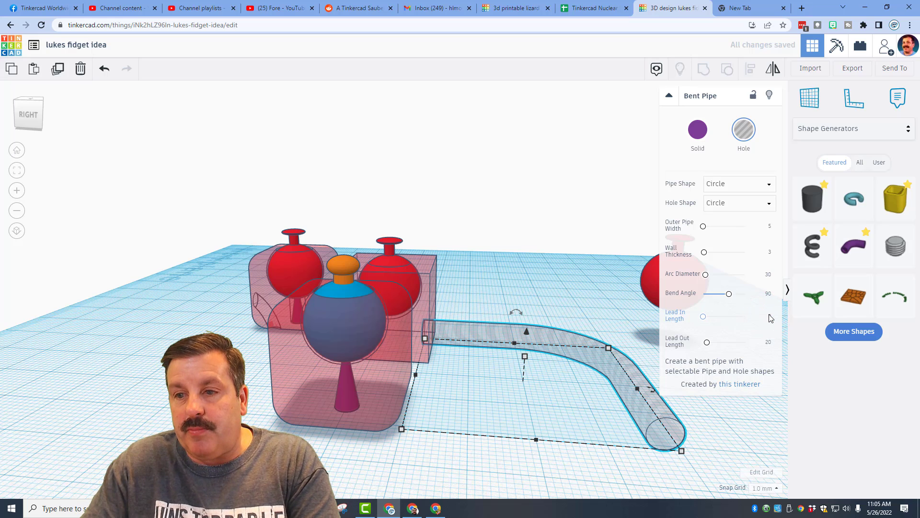
pyautogui.click(769, 343)
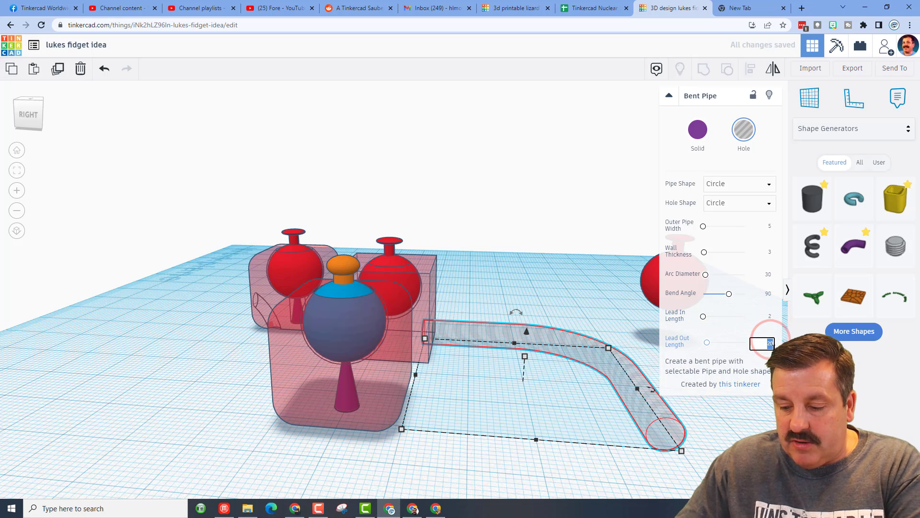
pyautogui.write('2')
pyautogui.press('Return')
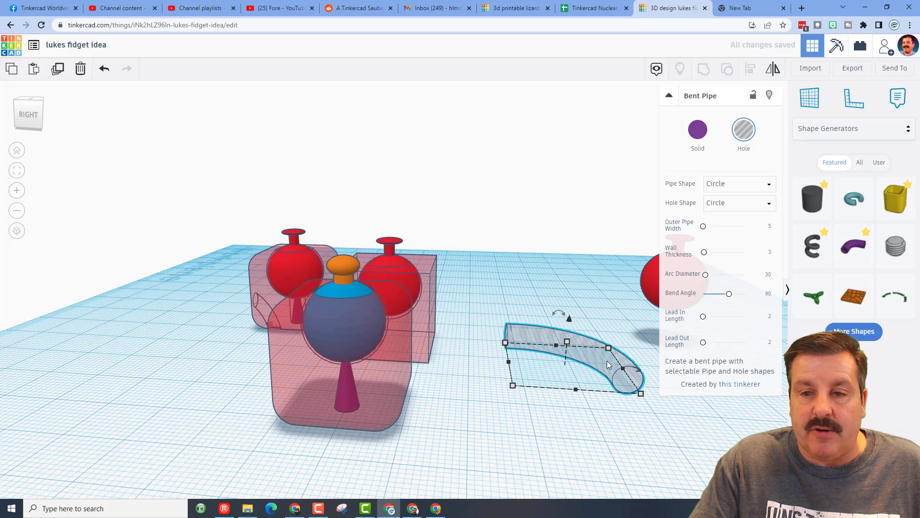
# Move the bent pipe hole to the rounded cube's lower corner and tilt it.
pyautogui.moveTo(607, 359); pyautogui.dragTo(303, 432)
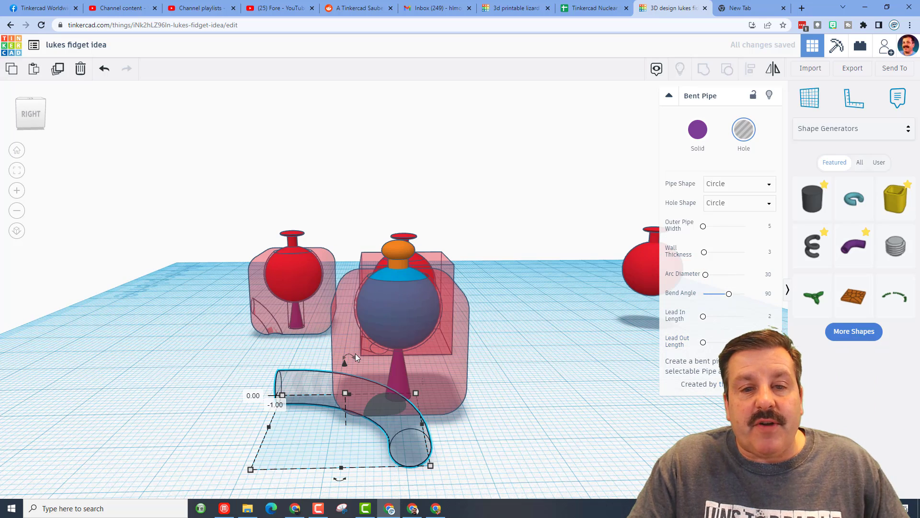
pyautogui.moveTo(355, 357); pyautogui.dragTo(332, 348)
pyautogui.click(479, 435)
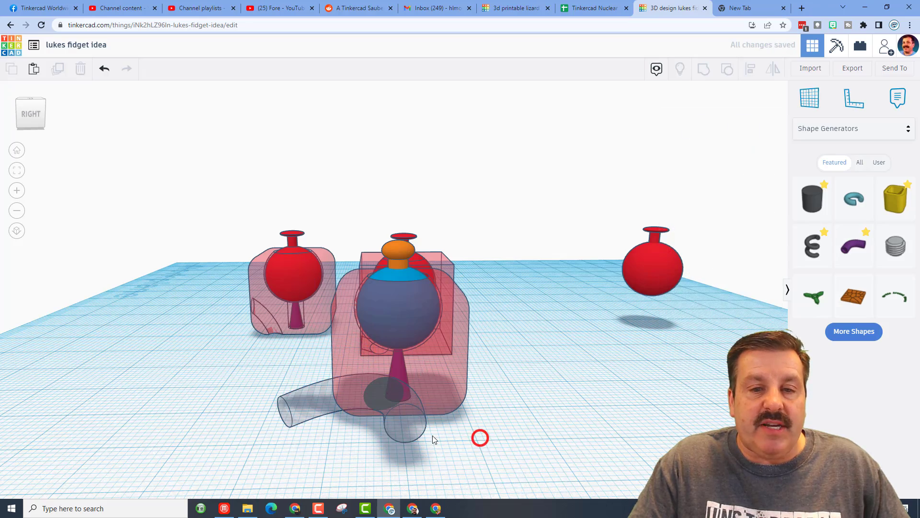
# Shift the tilted pipe hole into the cube's corner so it passes through two adjoining sides.
pyautogui.moveTo(389, 415); pyautogui.dragTo(395, 422)
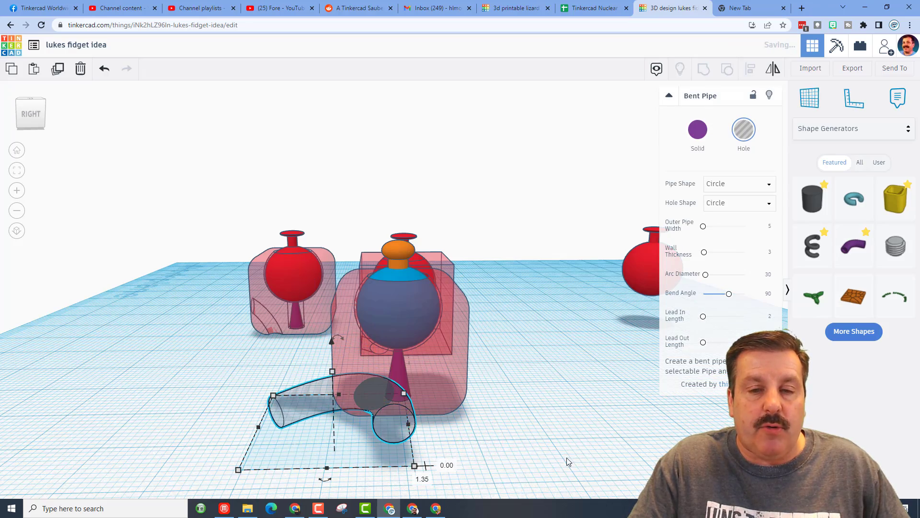
pyautogui.moveTo(566, 457); pyautogui.dragTo(671, 460, button='right')
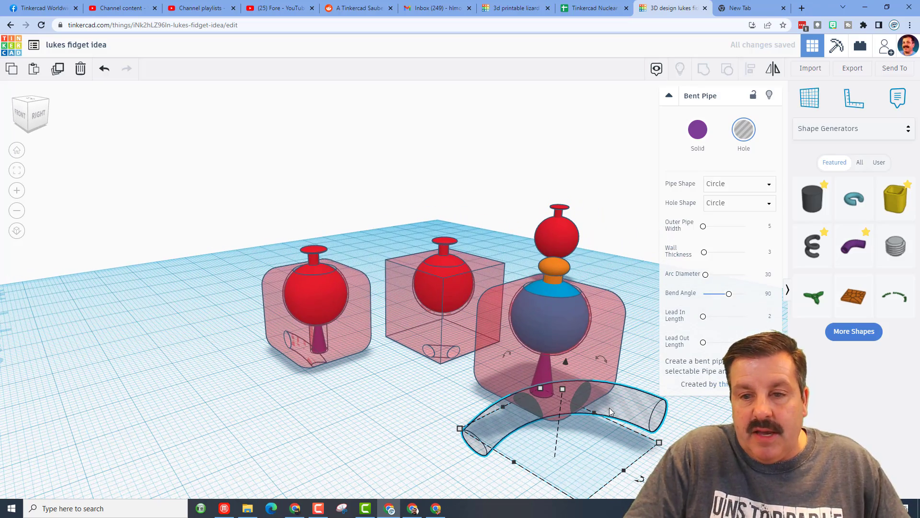
pyautogui.press('Up')
pyautogui.press('Up')
pyautogui.press('Up')
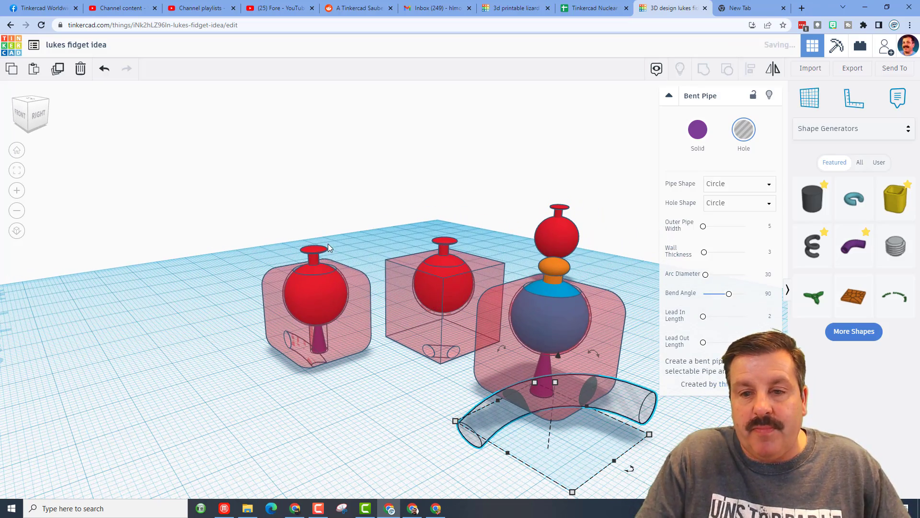
# Group the bent pipe hole with the rounded cube to cut the corner tunnel, and check the opening.
pyautogui.moveTo(427, 417); pyautogui.dragTo(441, 380, button='right')
pyautogui.keyDown('shift'); pyautogui.click(398, 322); pyautogui.keyUp('shift')
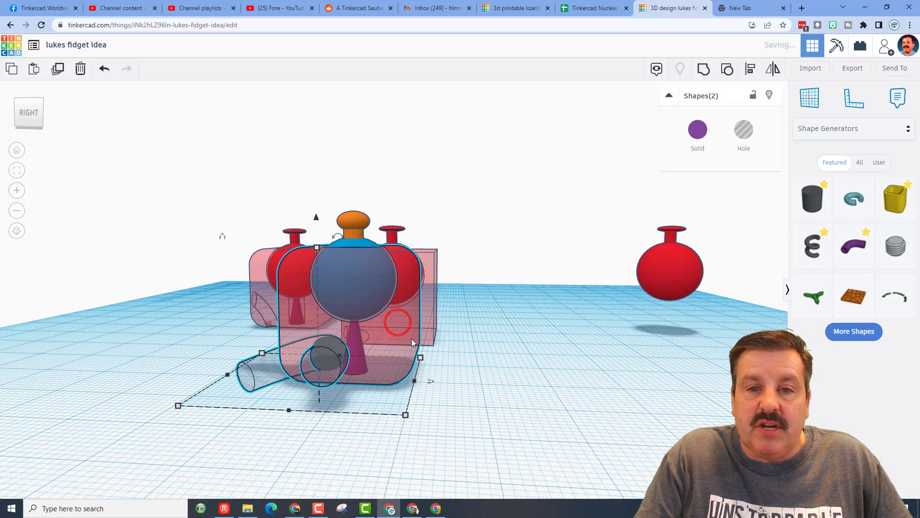
pyautogui.click(704, 62)
pyautogui.moveTo(298, 369); pyautogui.dragTo(437, 355, button='right')
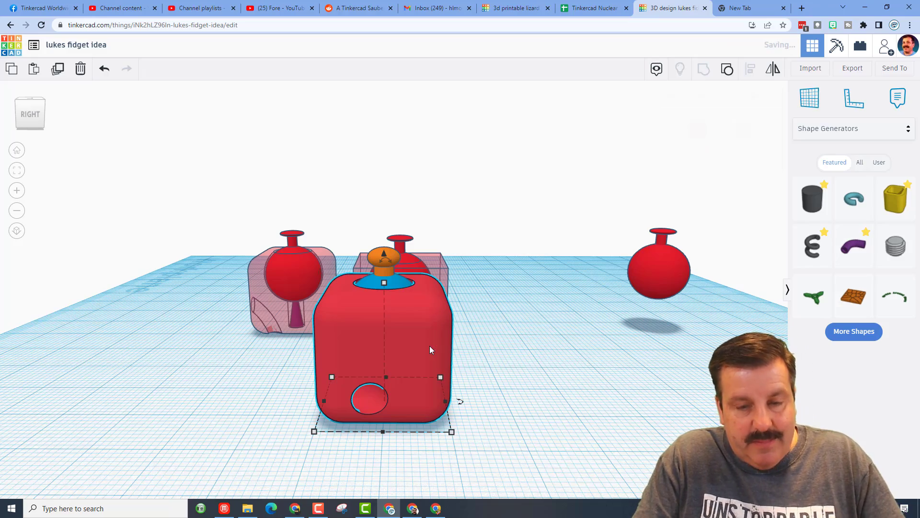
# Select all four shapes of the finished joystick fidget and export only that selection in STL format for 3D printing.
pyautogui.moveTo(387, 362); pyautogui.dragTo(303, 422, button='right')
pyautogui.click(273, 421)
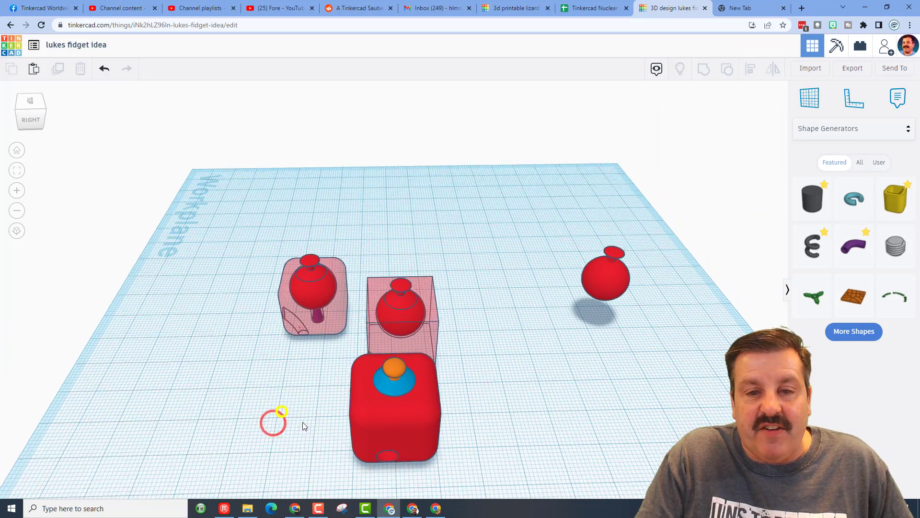
pyautogui.moveTo(321, 391); pyautogui.dragTo(345, 410, button='right')
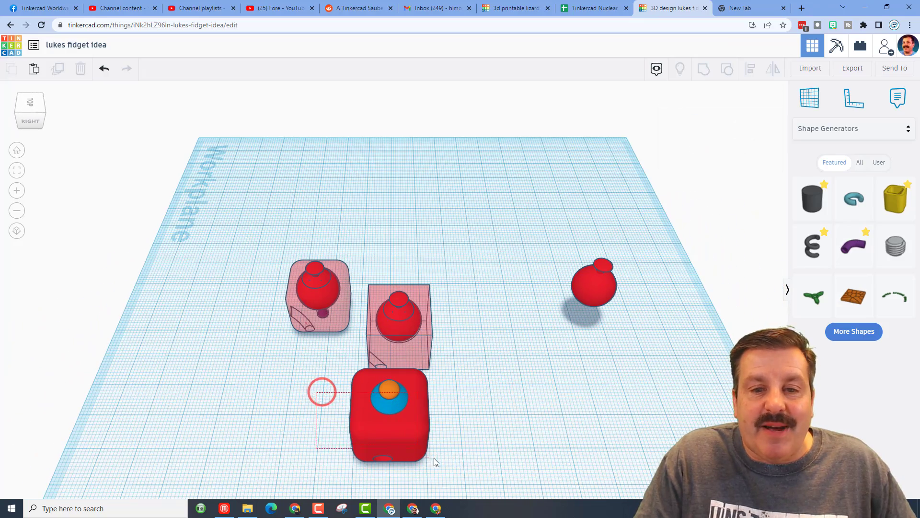
pyautogui.moveTo(442, 460); pyautogui.dragTo(443, 461)
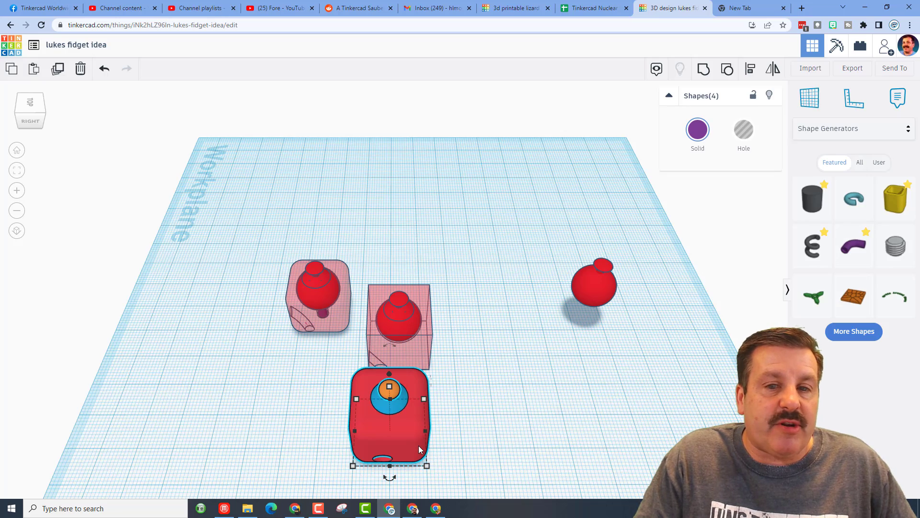
pyautogui.click(856, 70)
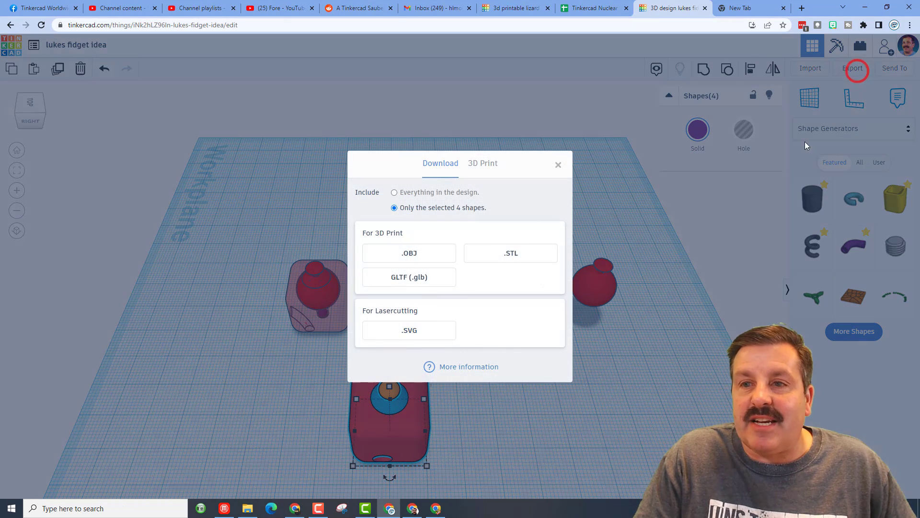
pyautogui.click(500, 255)
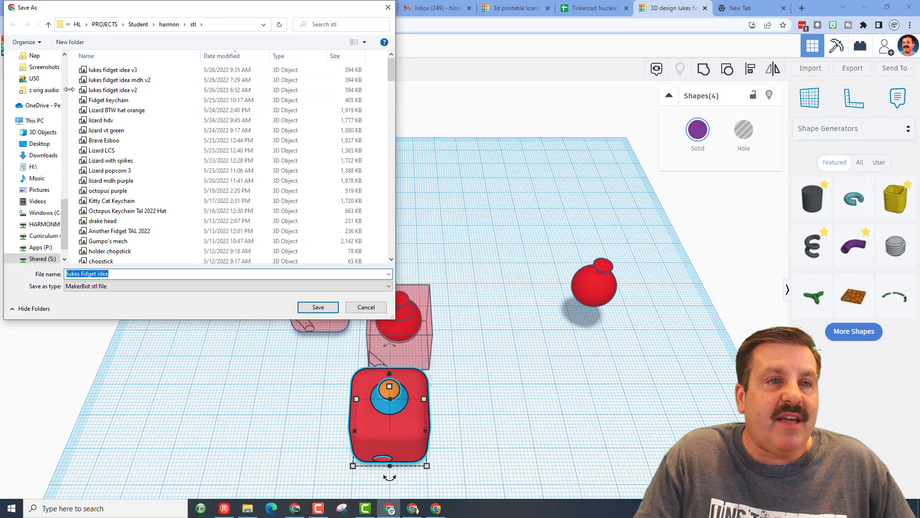
# Save the exported file in the stl folder under the name "lukes fidget idea mdh v3 blue".
pyautogui.scroll(5, 41, 222)
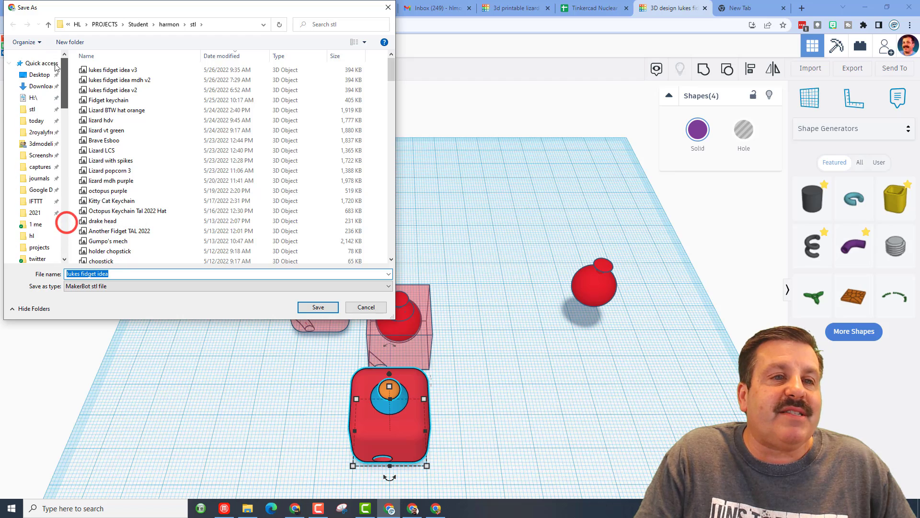
pyautogui.click(37, 109)
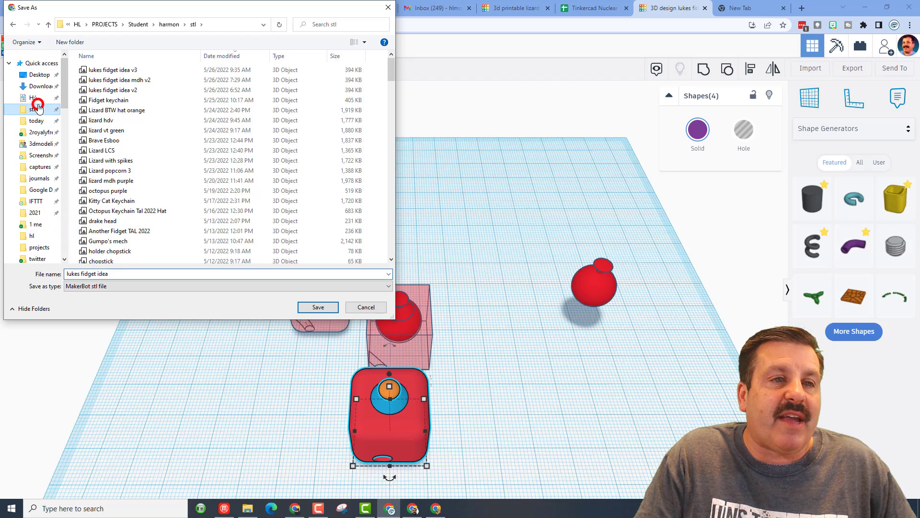
pyautogui.click(122, 273)
pyautogui.write('mdh v')
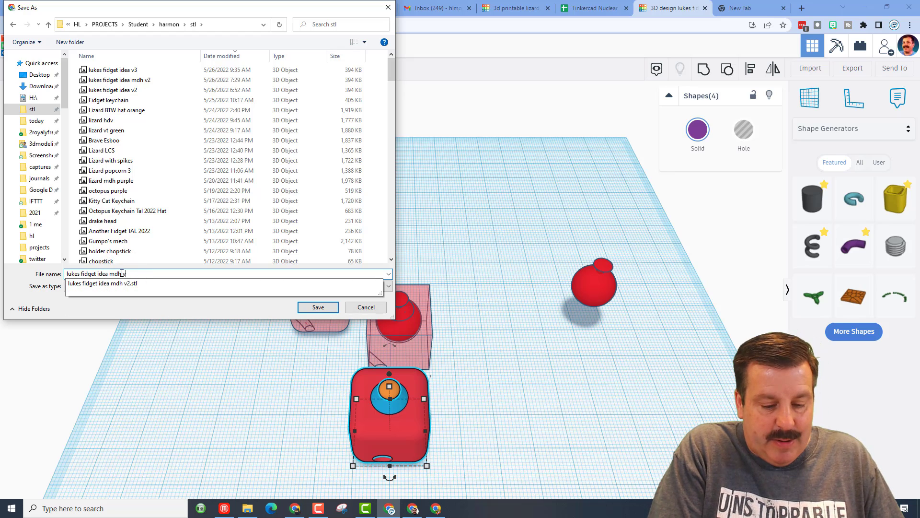
pyautogui.write('3 blue')
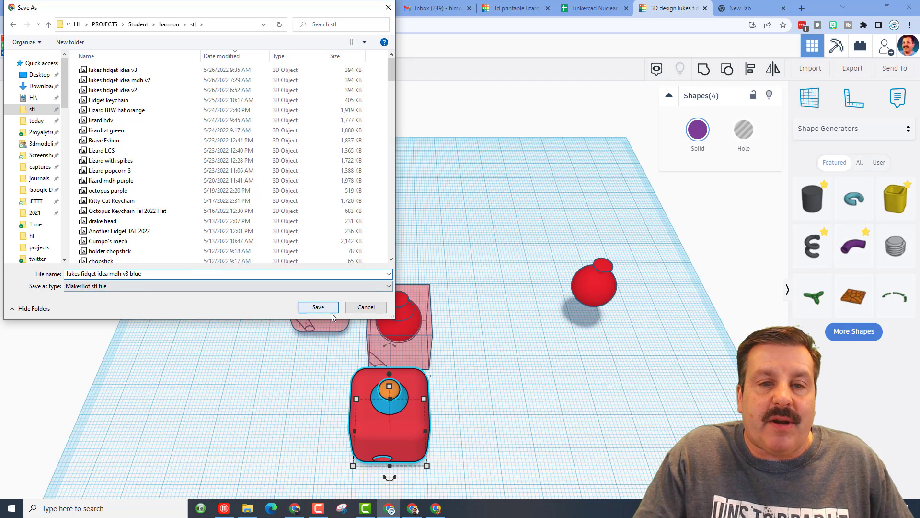
pyautogui.click(318, 307)
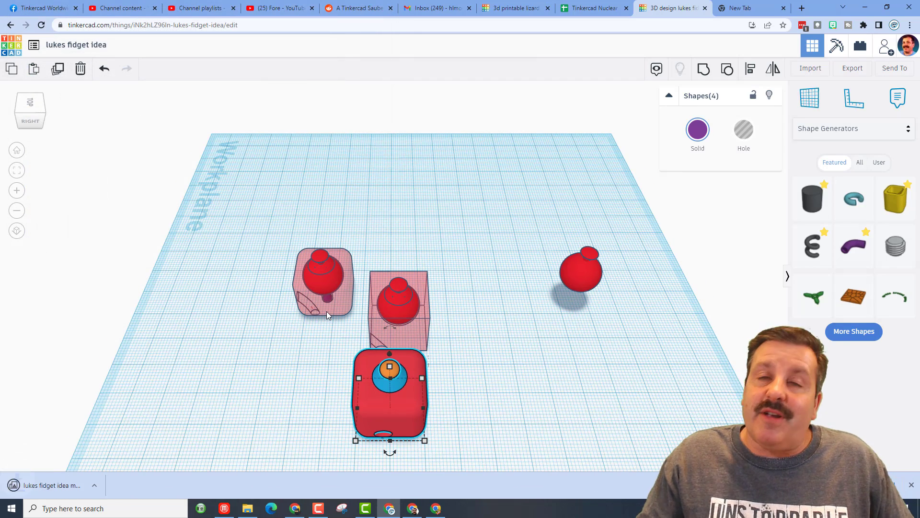